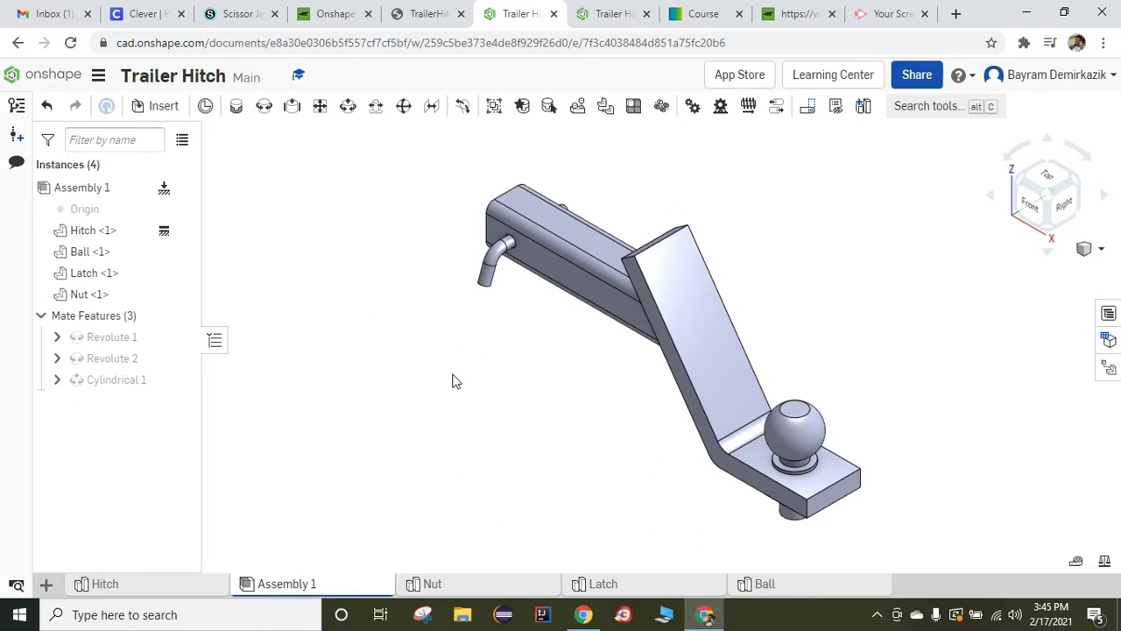
Step: Switch to the view-only Trailer Hitch document's Hitch part studio to copy it
left_click(608, 14)
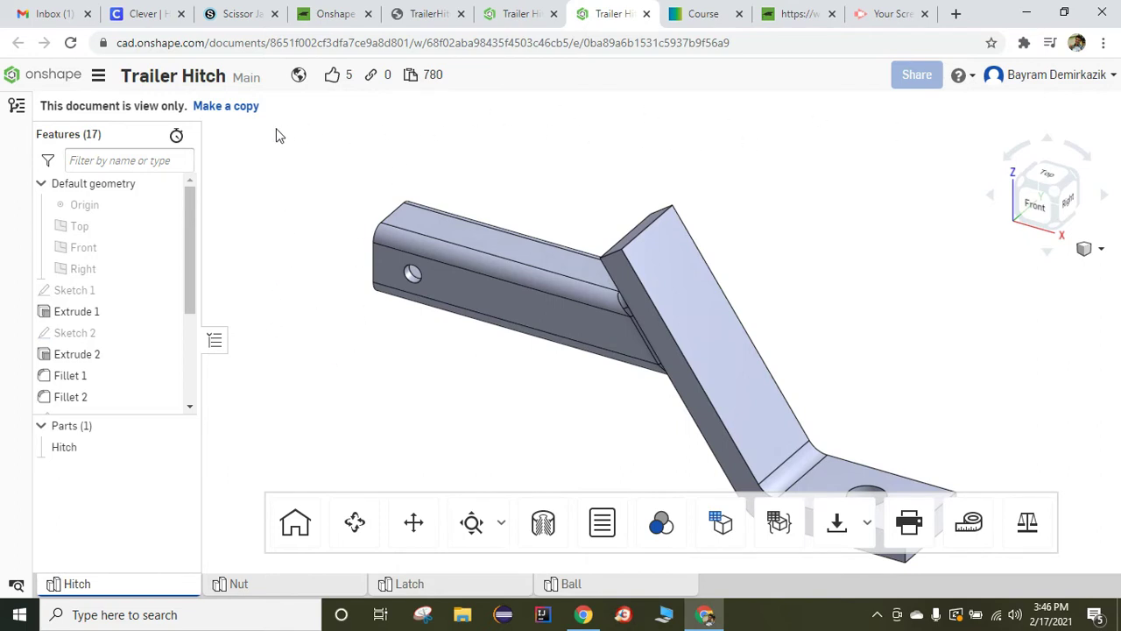
left_click(229, 112)
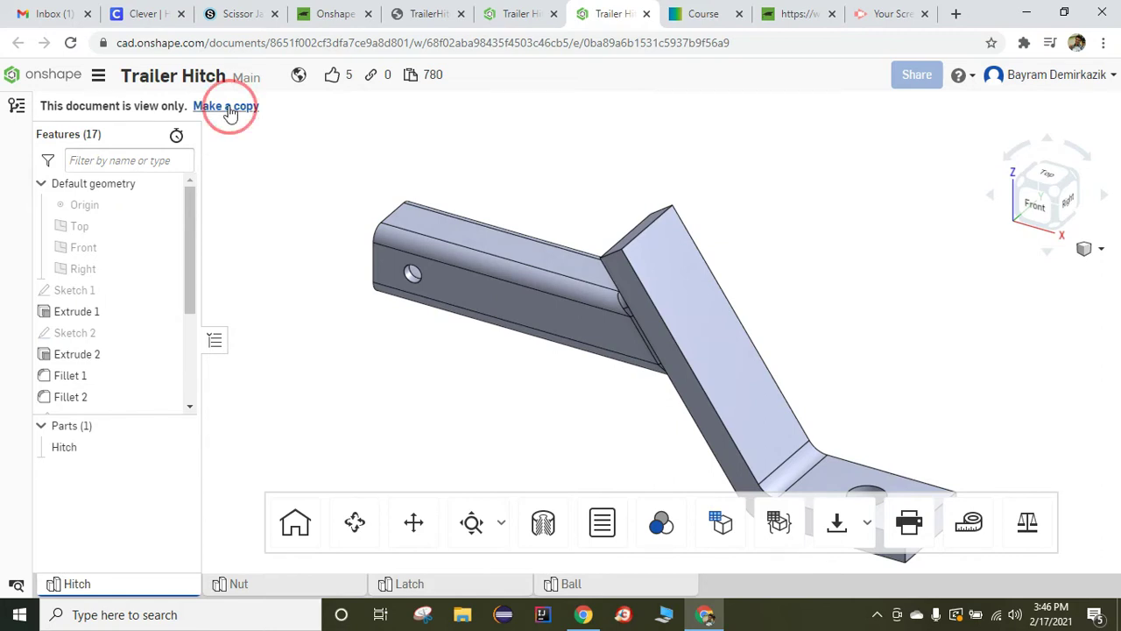
Step: Copy the active workspace into a new document named Trailer Hitch
left_click(445, 163)
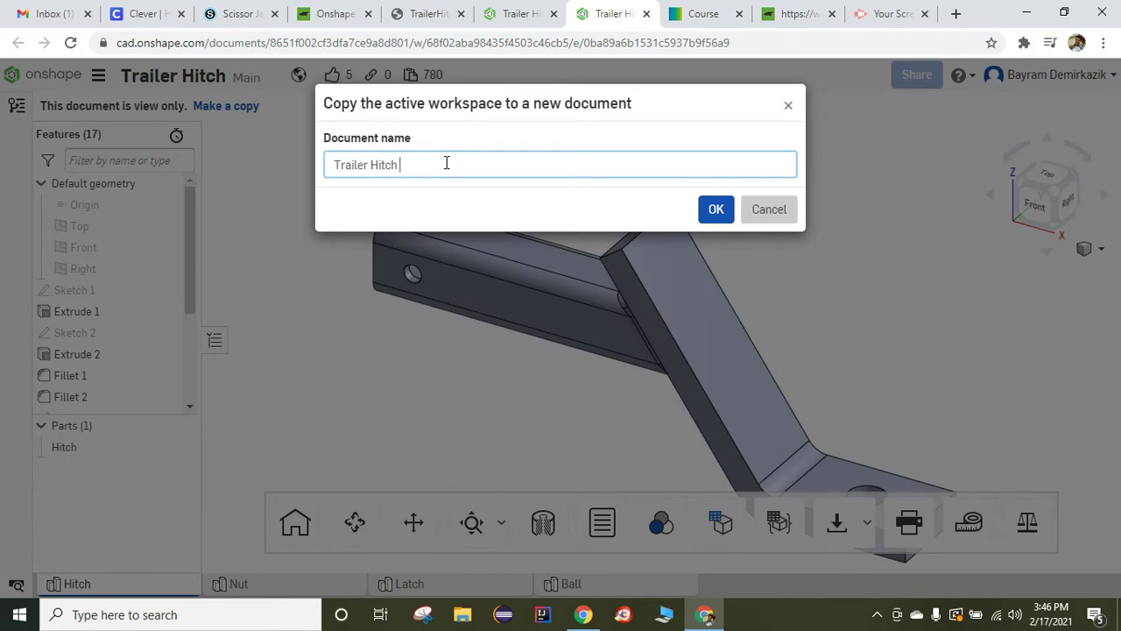
left_click(705, 209)
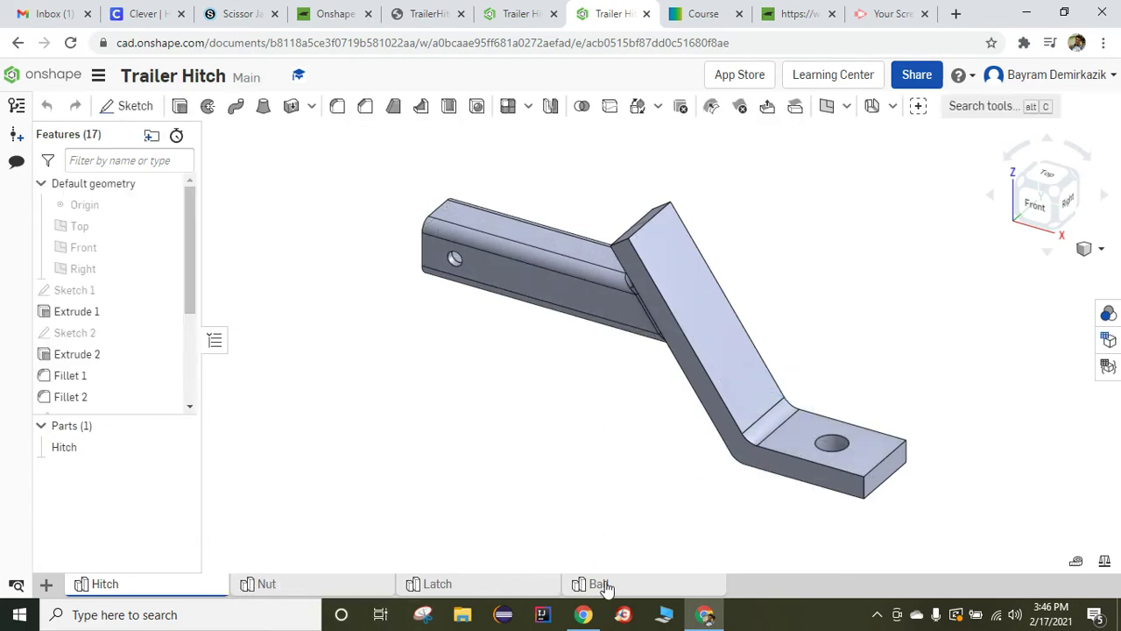
Step: Create a new assembly and insert the Hitch part into it
left_click(47, 585)
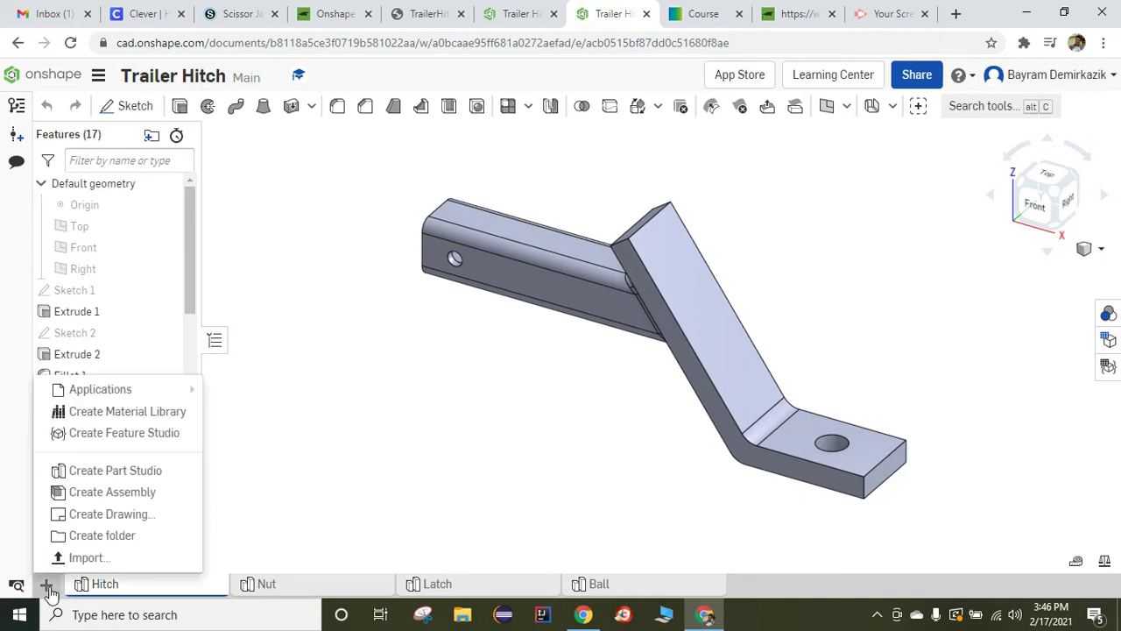
left_click(81, 493)
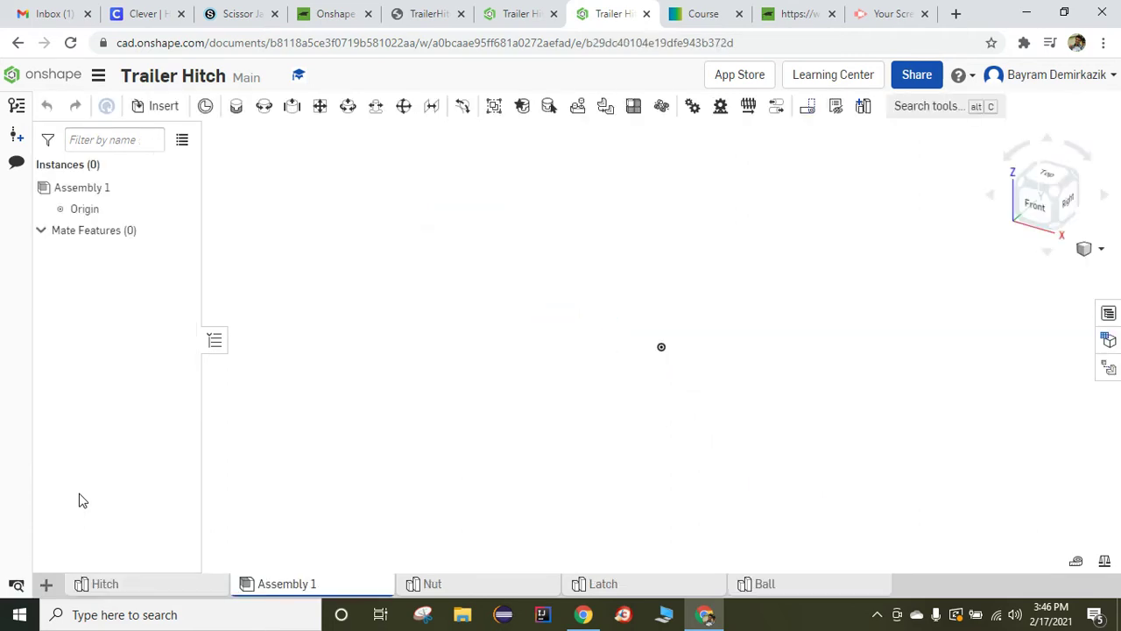
left_click(171, 111)
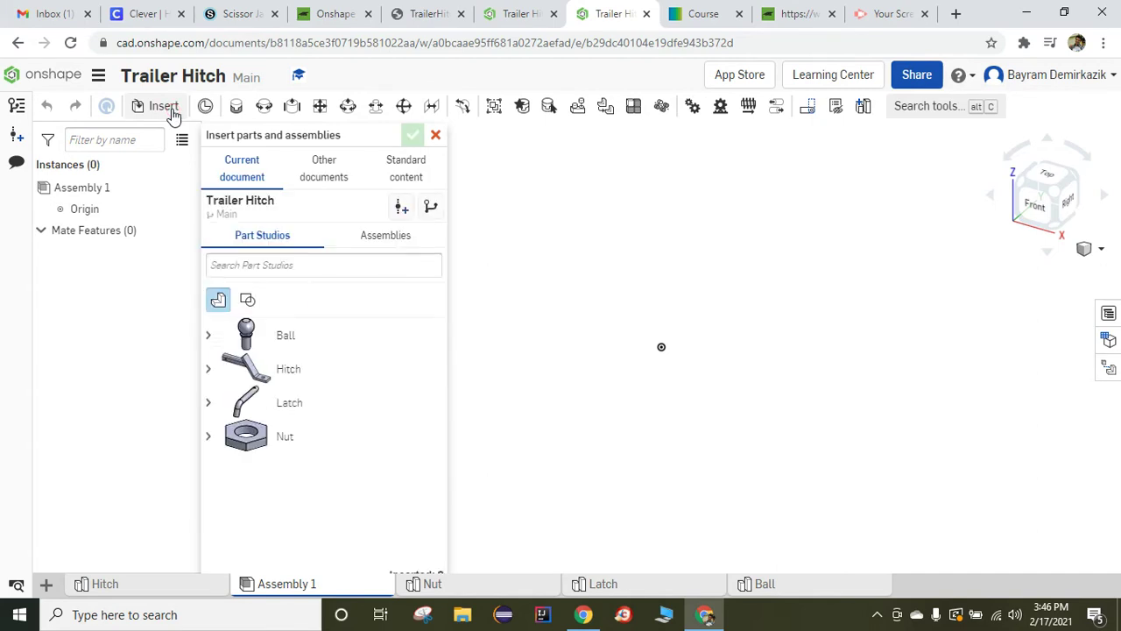
left_click(208, 371)
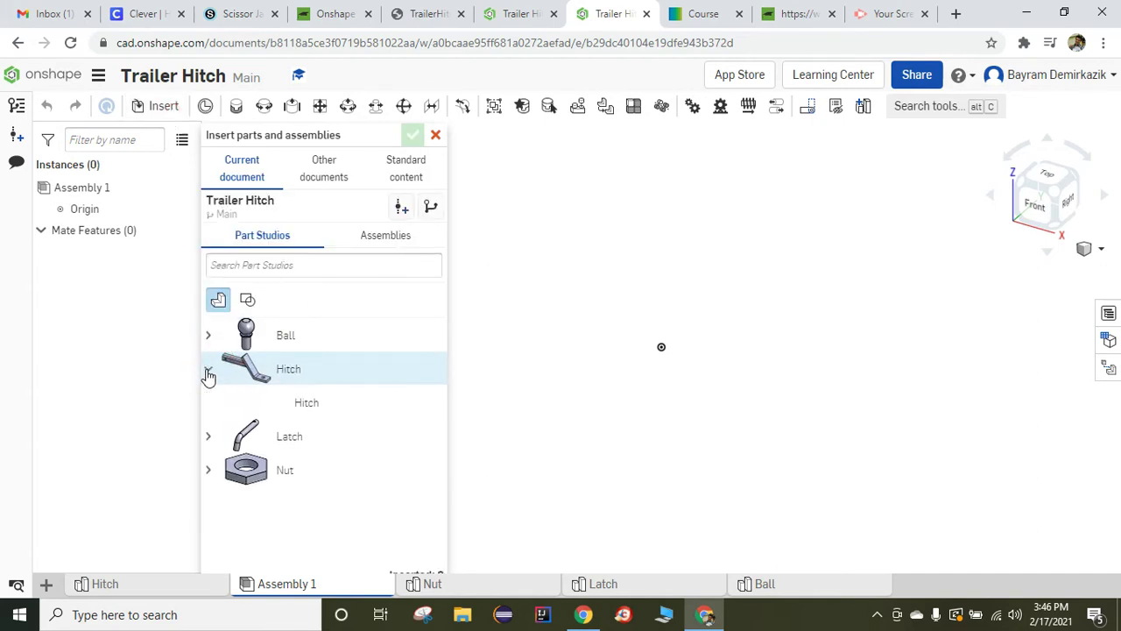
left_click(296, 404)
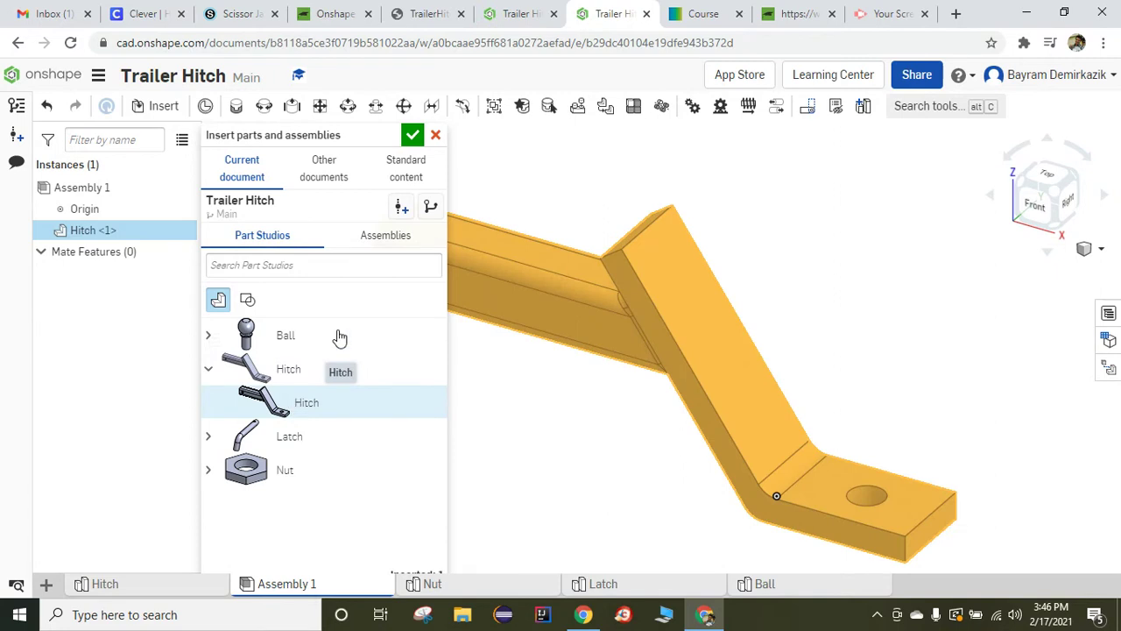
left_click(412, 135)
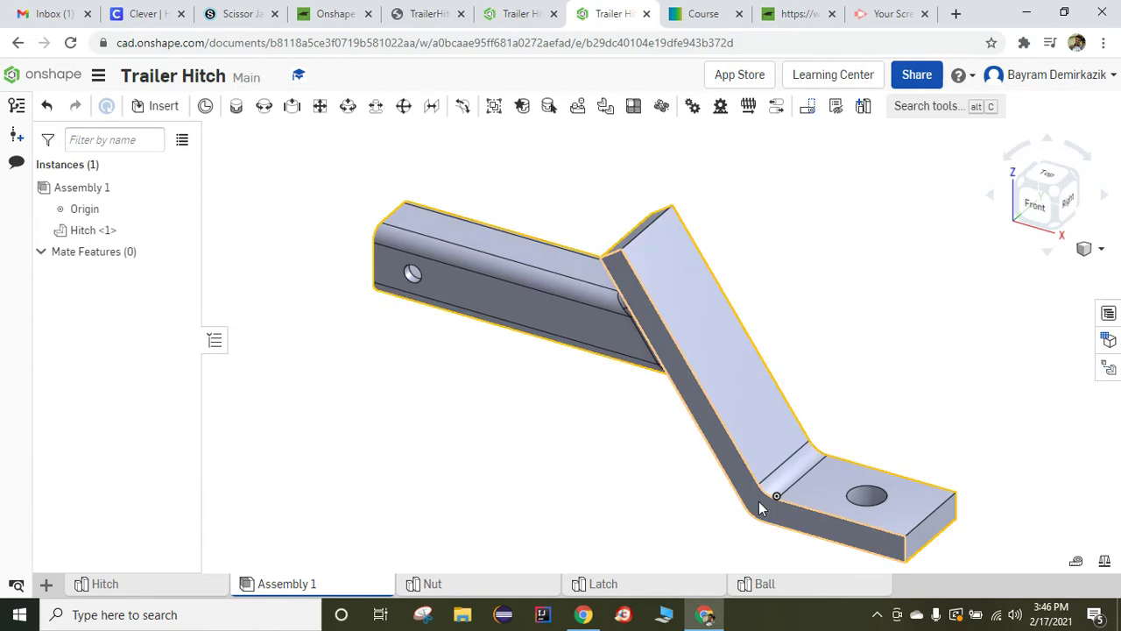
Step: Fix the hitch in place in the assembly
right_click(511, 300)
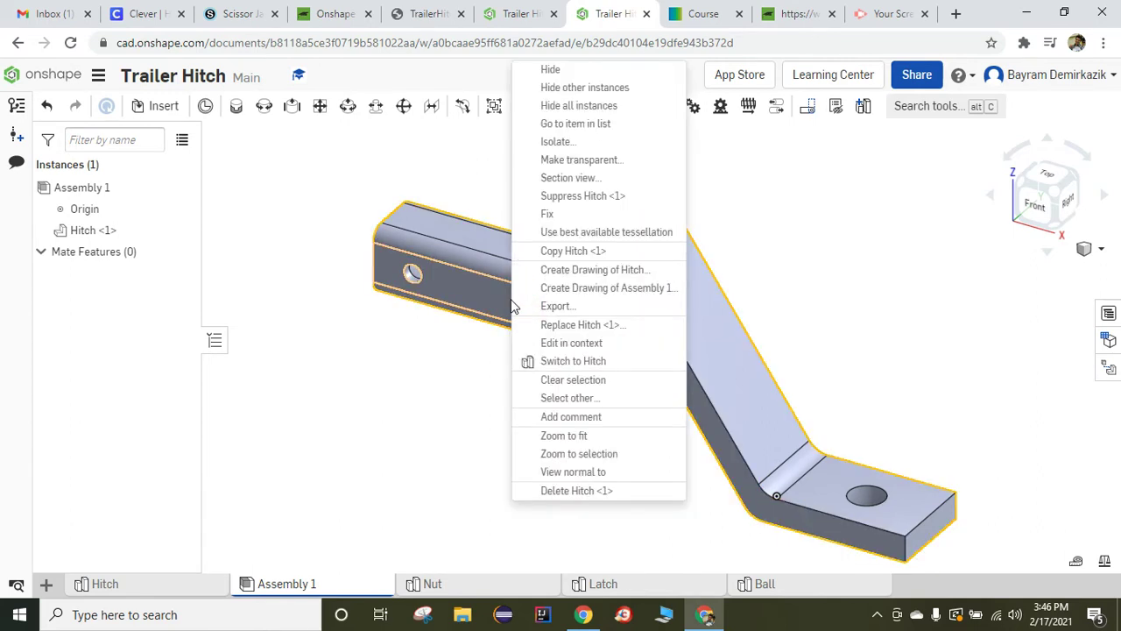
left_click(544, 226)
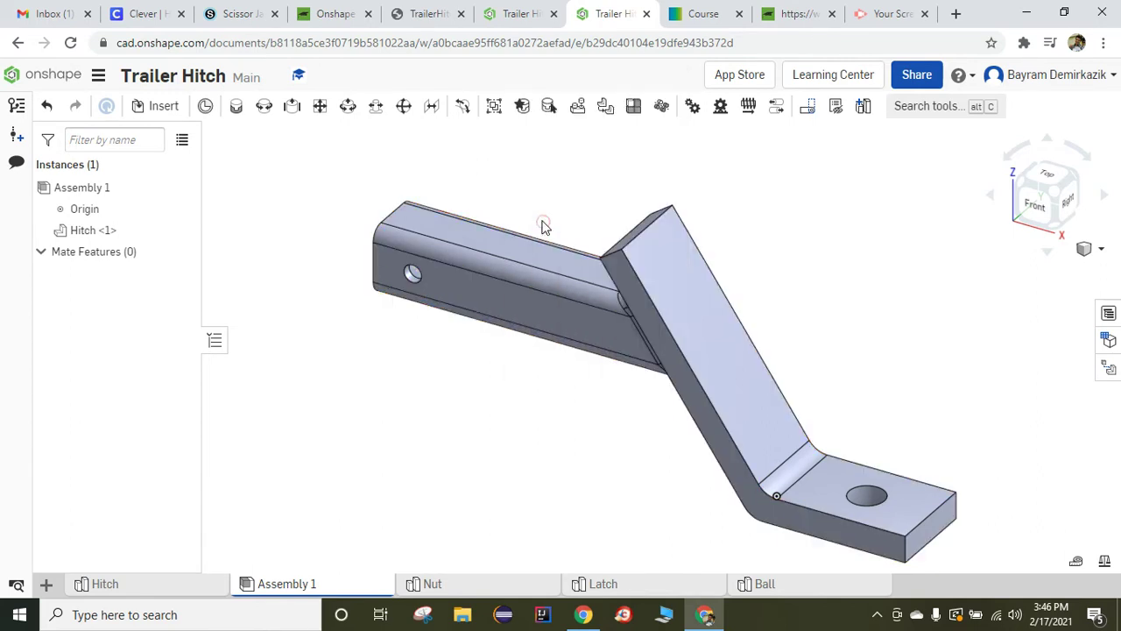
left_click(154, 112)
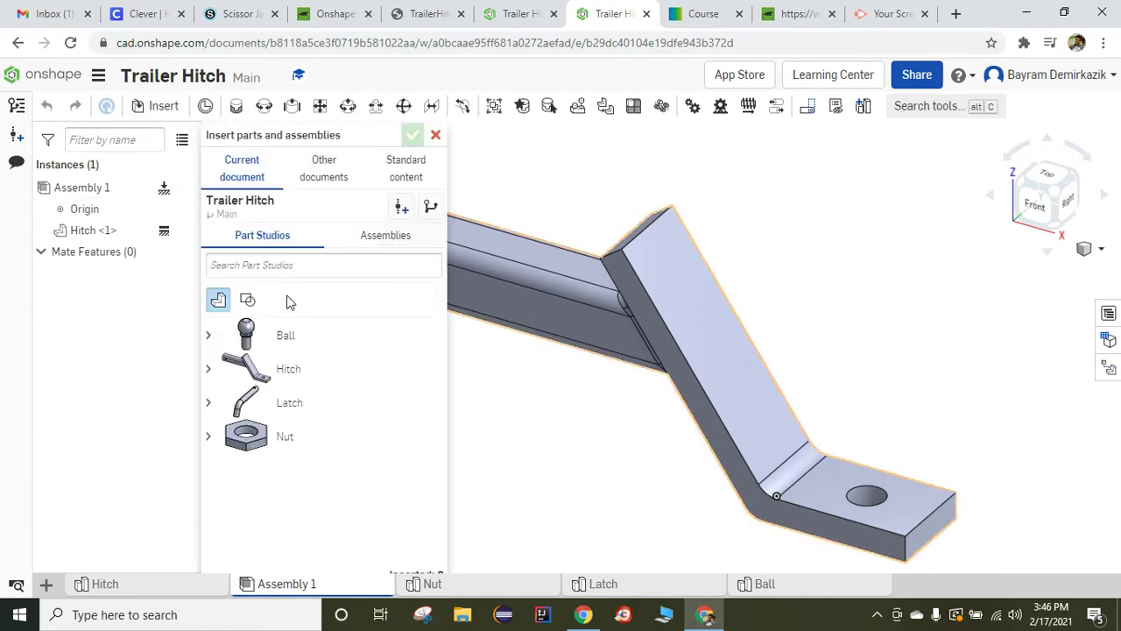
Step: Insert the Ball, Latch and Nut parts into the assembly
left_click(203, 340)
left_click(204, 340)
left_click(263, 368)
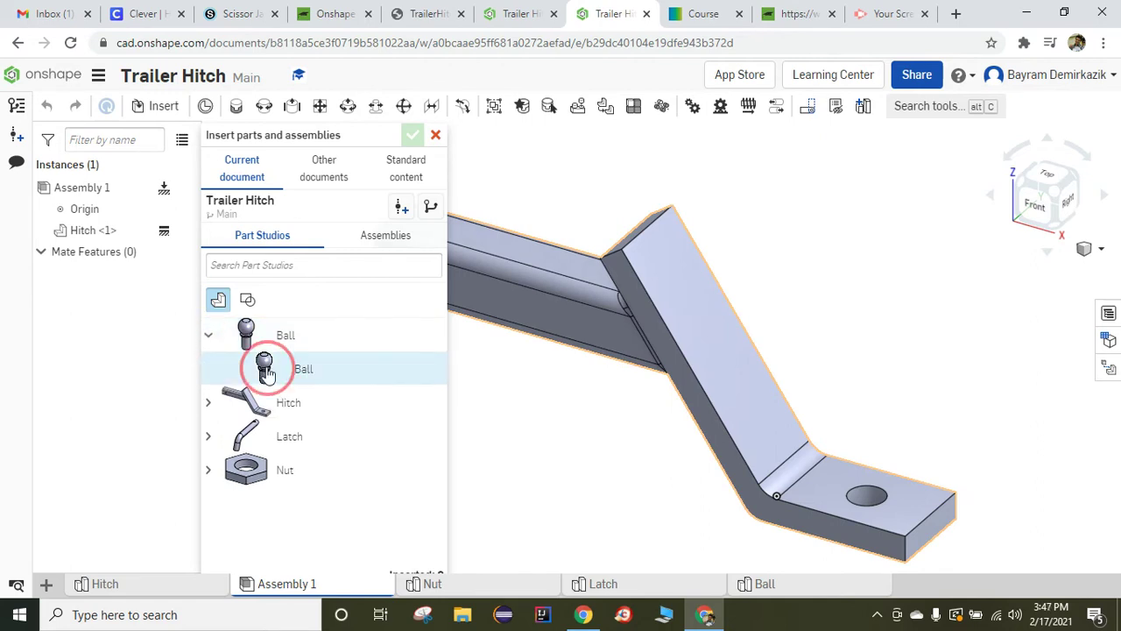
left_click(210, 436)
left_click(295, 471)
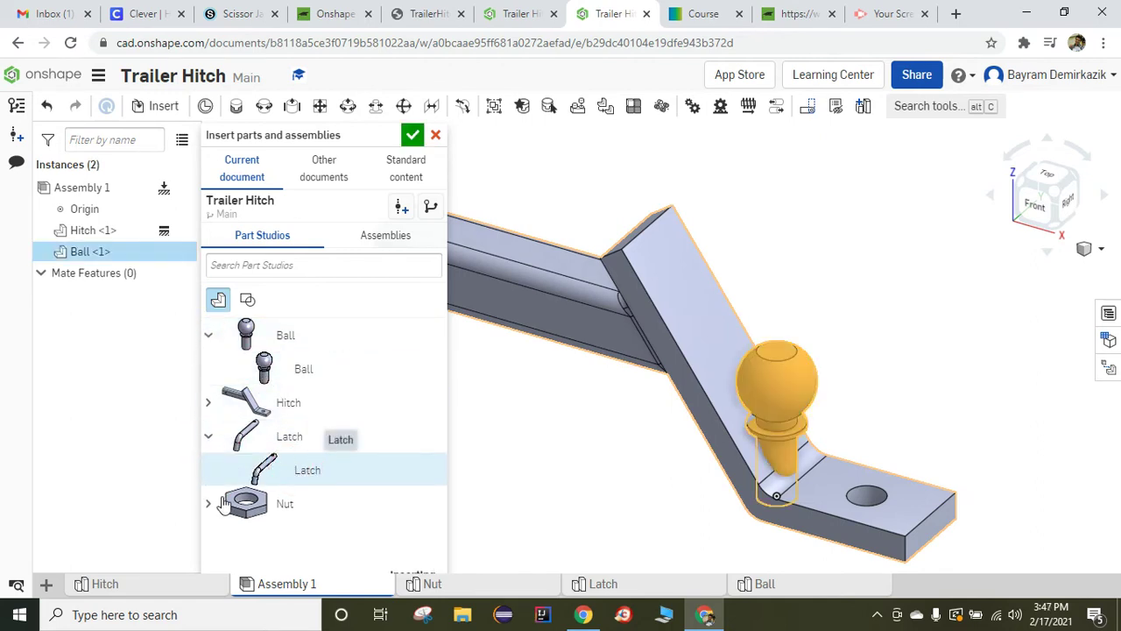
left_click(207, 505)
left_click(262, 536)
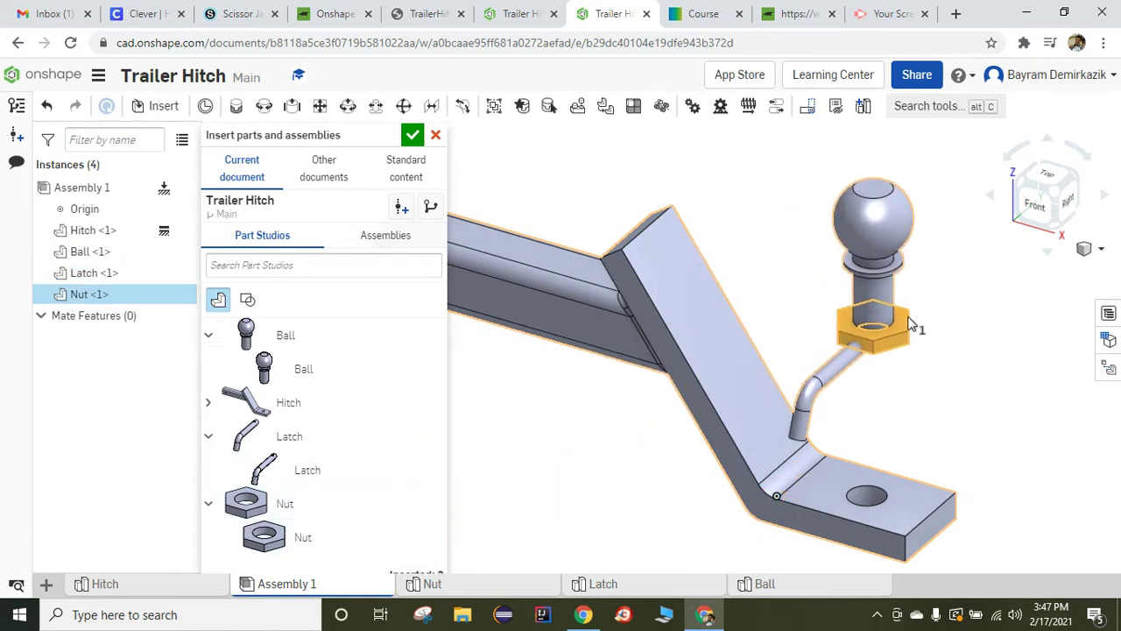
left_click(927, 322)
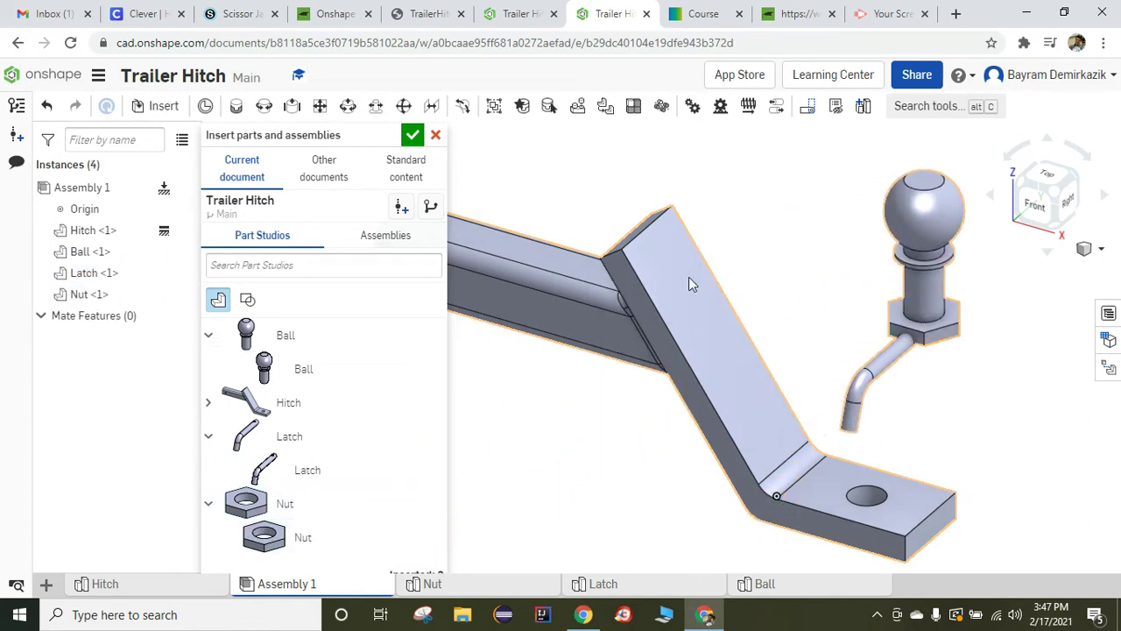
left_click(412, 135)
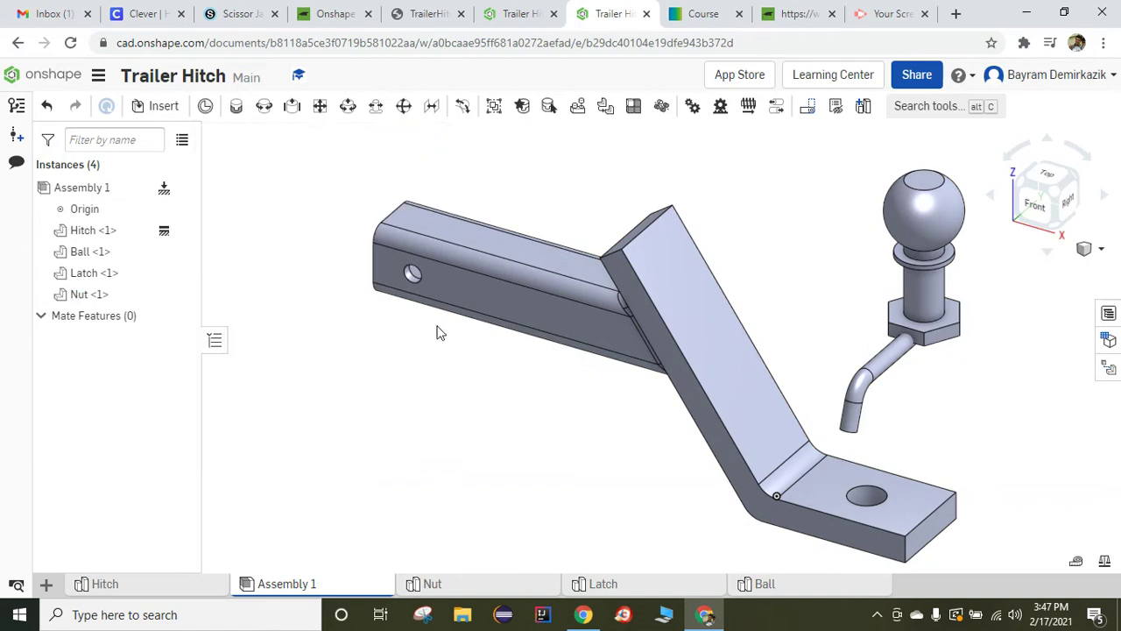
Step: Drag the ball right, the nut below and the latch left of the hitch
scroll(441, 332, "up", 3)
scroll(441, 332, "up", 2)
left_click(724, 278)
left_click_drag(769, 361, 804, 364)
left_click(733, 325)
left_click(573, 519)
left_click_drag(574, 518, 569, 512)
left_click_drag(708, 333, 338, 387)
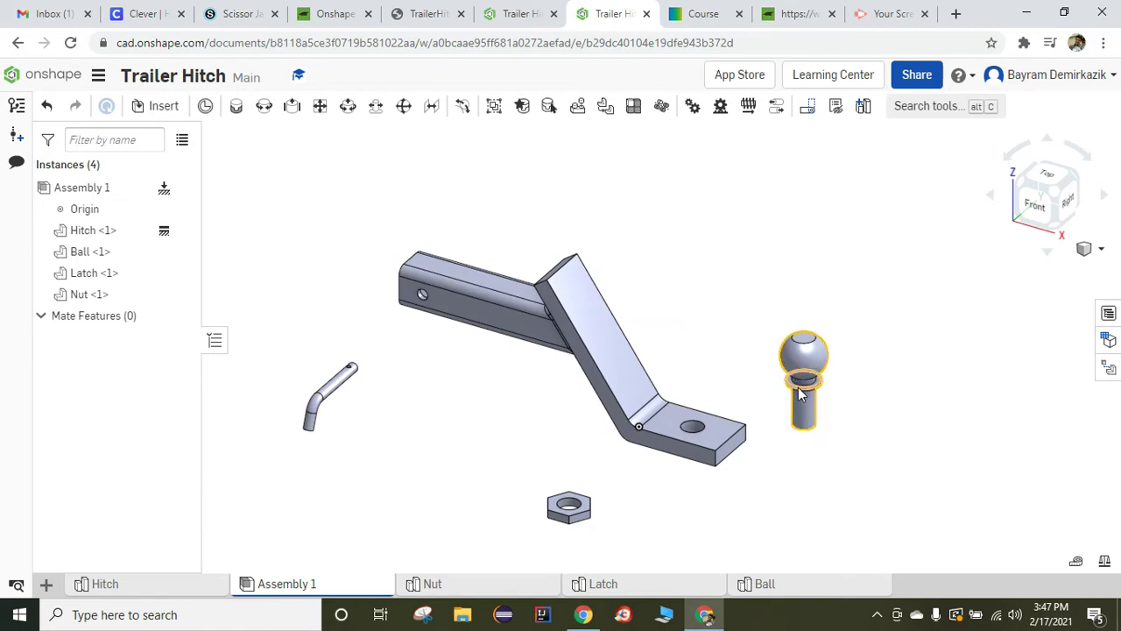
Step: Start a revolute mate linking the ball's neck ring to the hitch plate hole
left_click(264, 107)
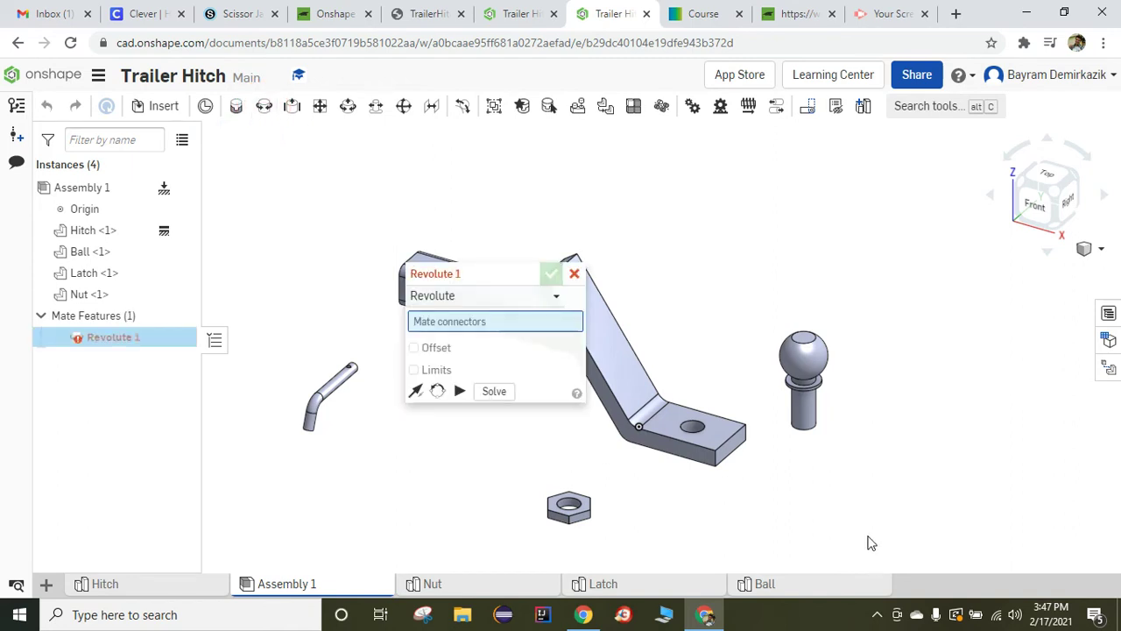
scroll(756, 403, "up", 3)
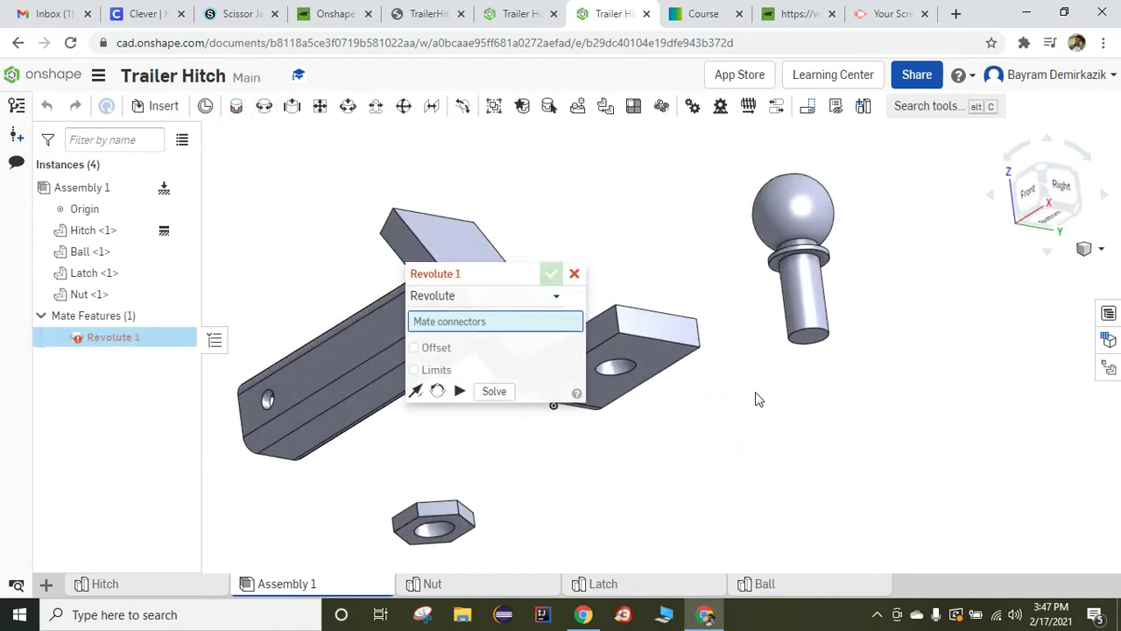
right_click_drag(755, 391, 759, 473)
scroll(758, 470, "up", 5)
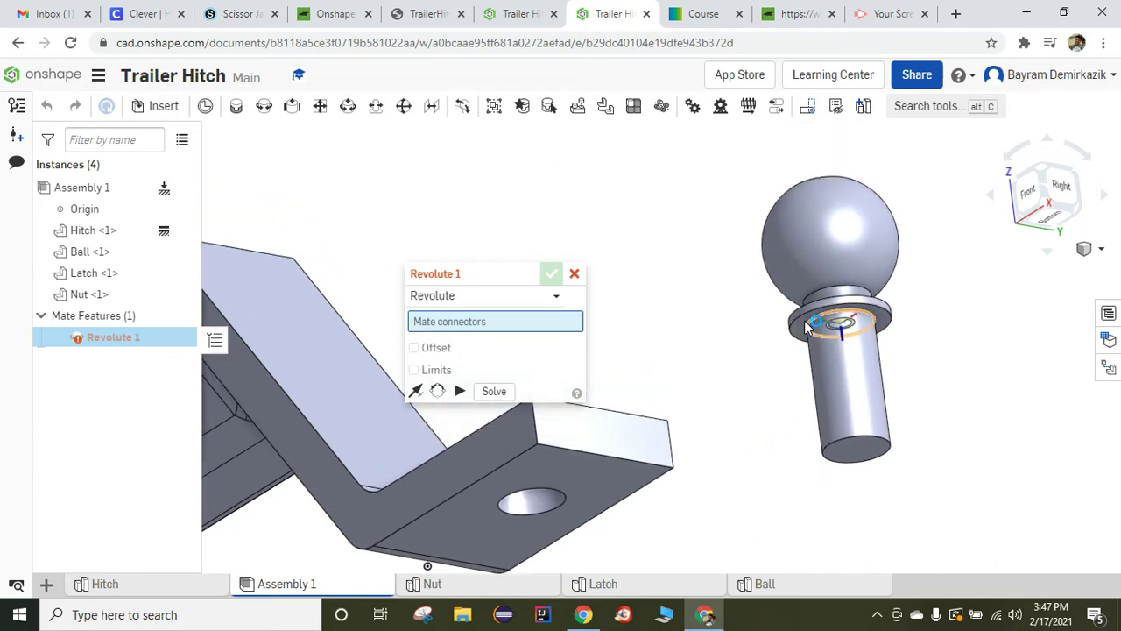
scroll(804, 319, "up", 1)
scroll(804, 320, "up", 3)
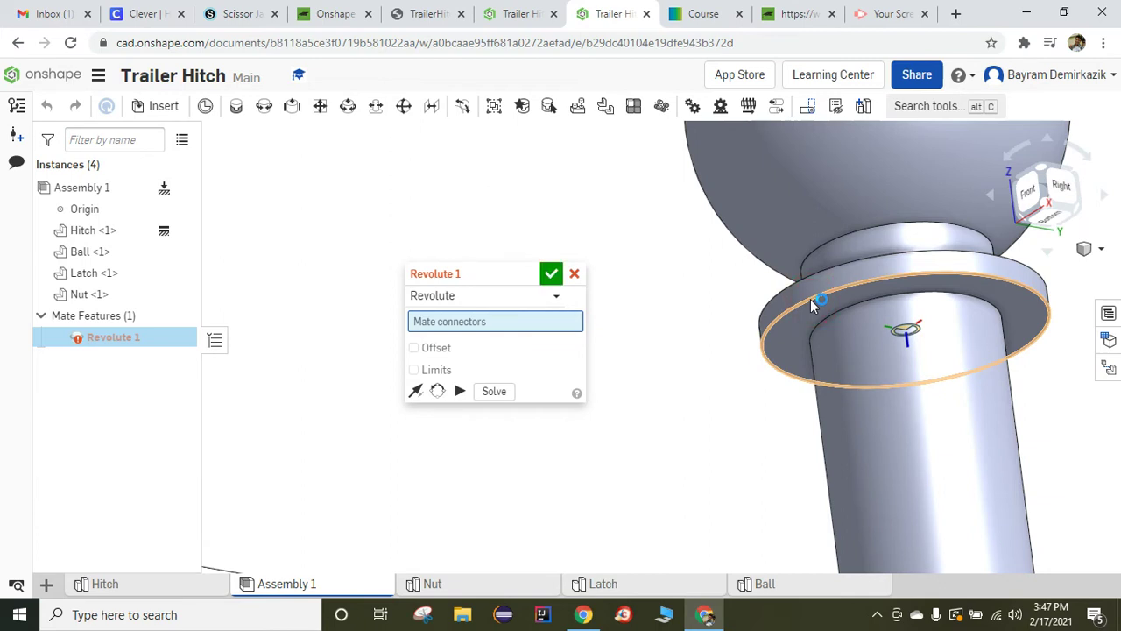
left_click(810, 299)
scroll(571, 447, "down", 5)
right_click_drag(449, 480, 470, 555)
scroll(361, 503, "up", 3)
scroll(345, 348, "up", 5)
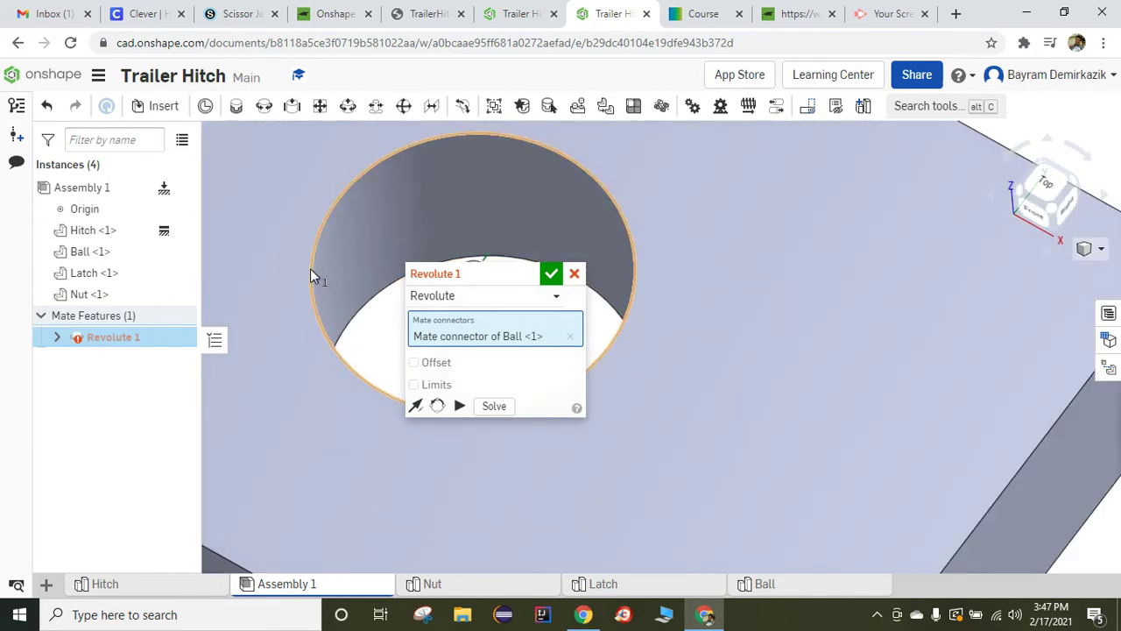
left_click(311, 269)
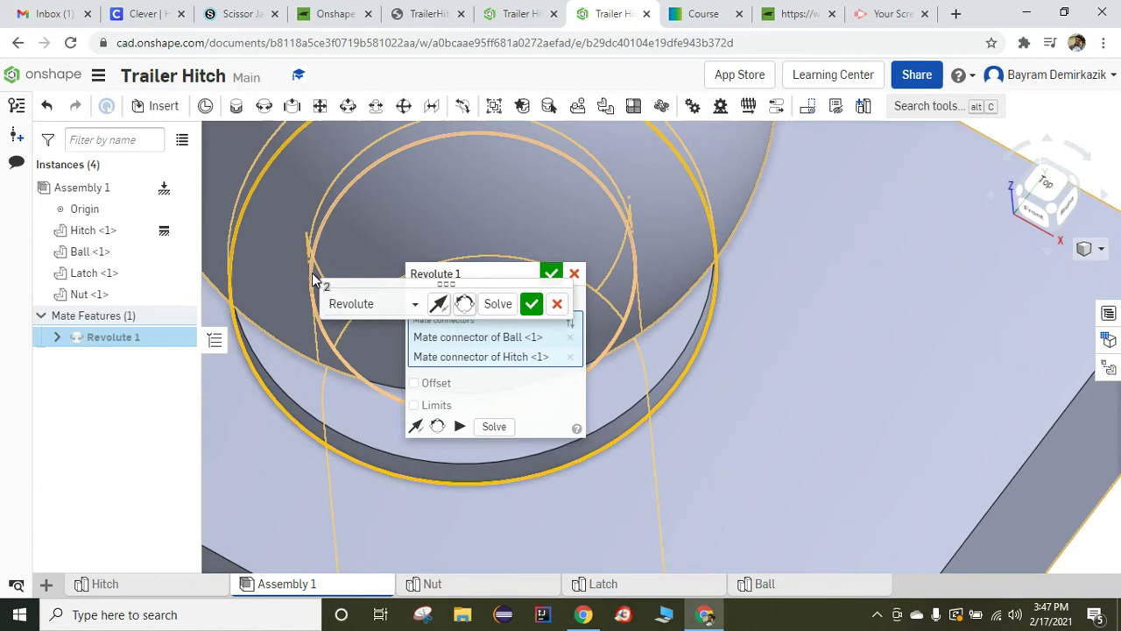
Step: Solve, animate and commit the ball-to-hitch Revolute 1 mate
scroll(641, 371, "down", 6)
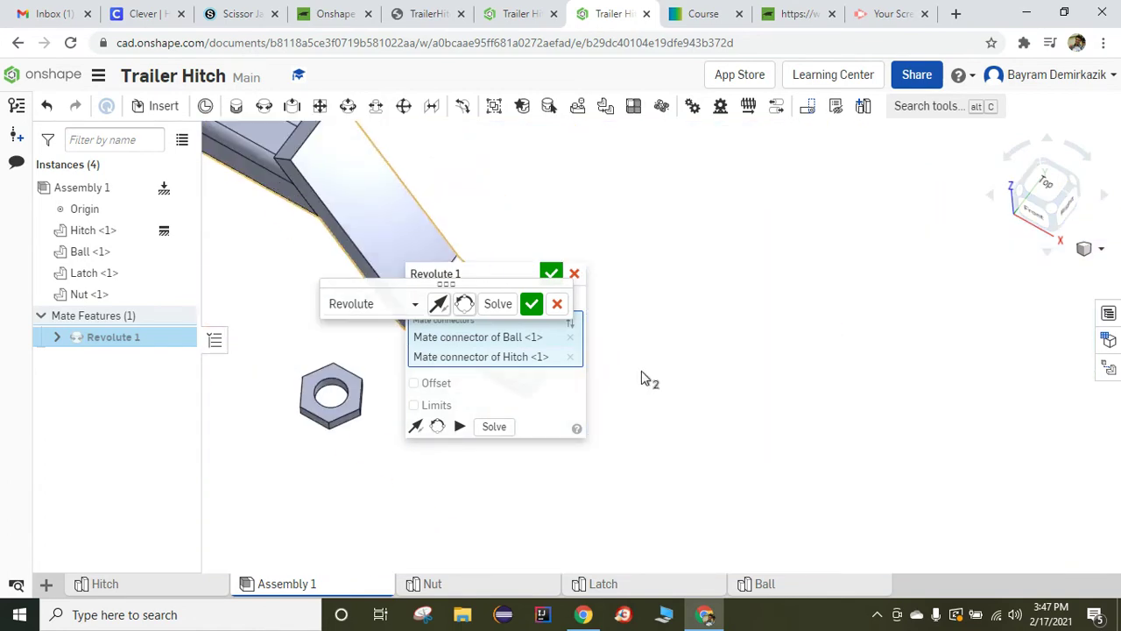
left_click(500, 304)
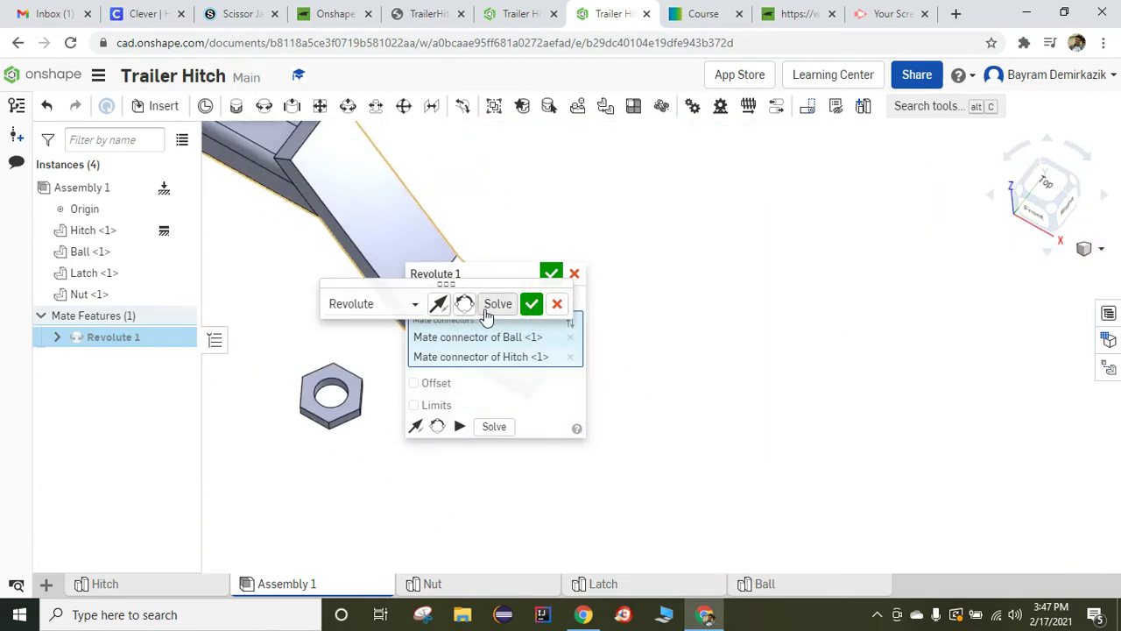
left_click_drag(488, 272, 670, 210)
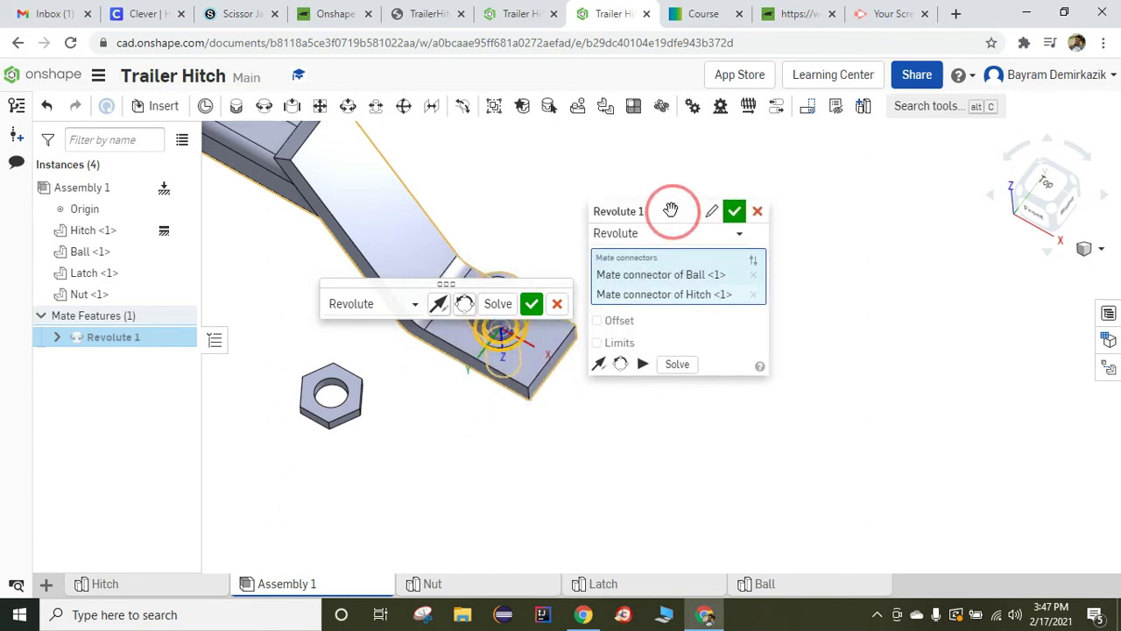
left_click(644, 364)
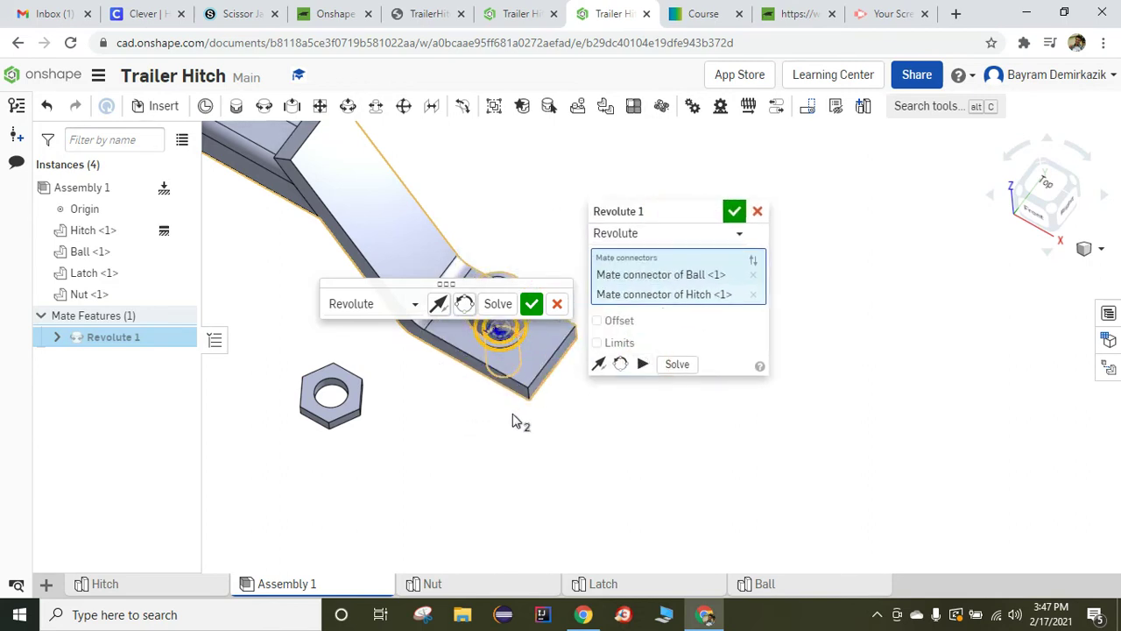
left_click(532, 307)
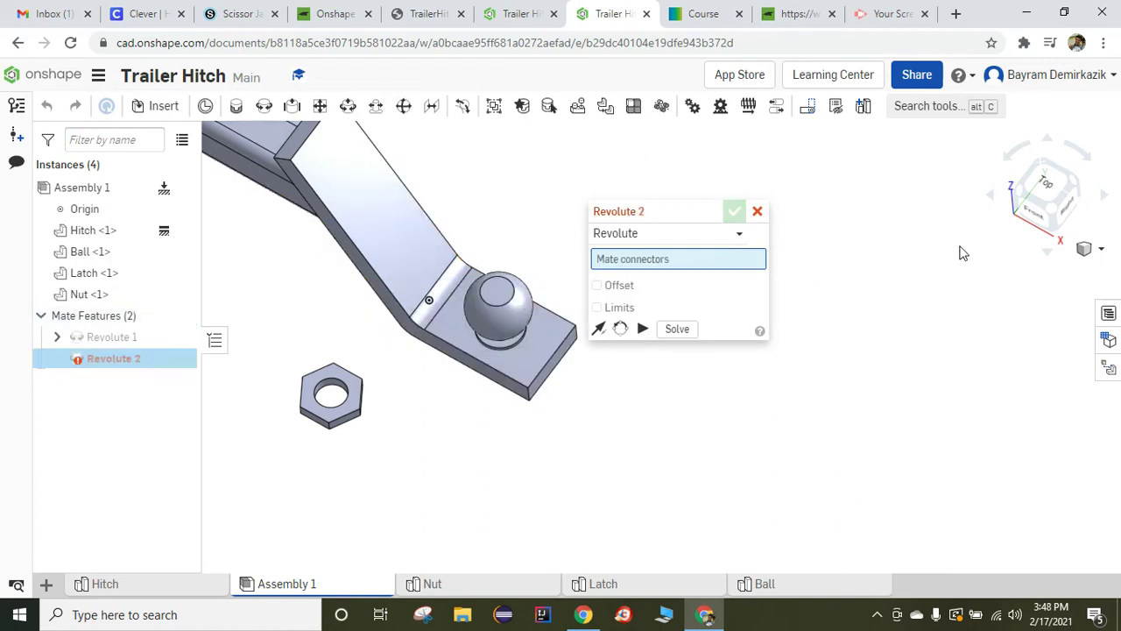
Step: Cancel the empty mate and switch to an isometric view
left_click(758, 213)
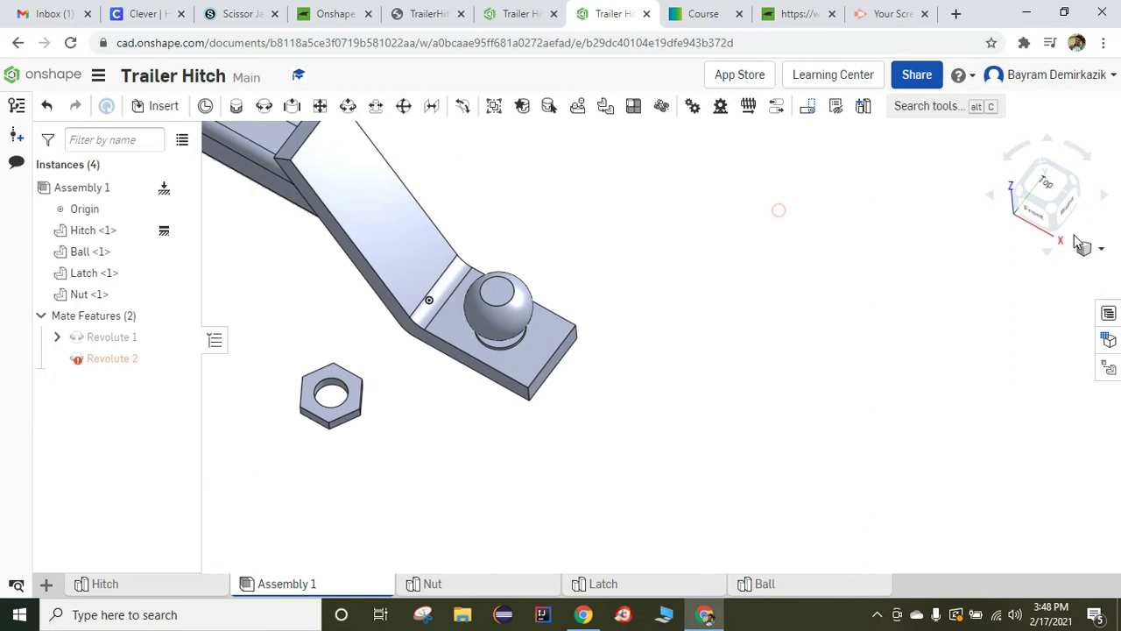
left_click(1086, 250)
left_click(1051, 272)
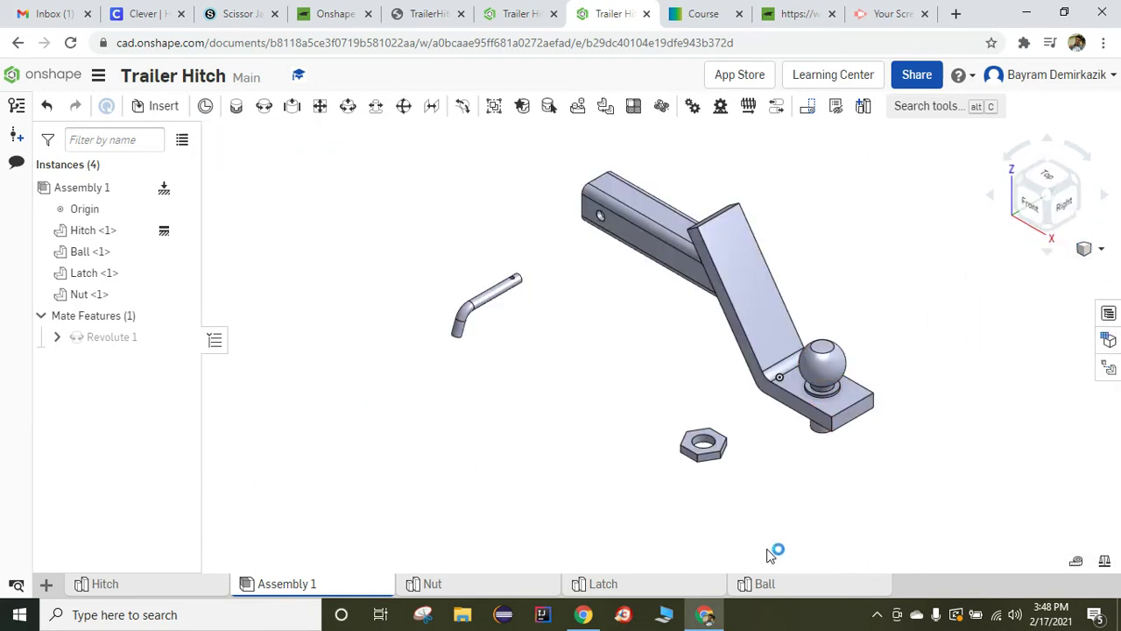
scroll(776, 551, "up", 3)
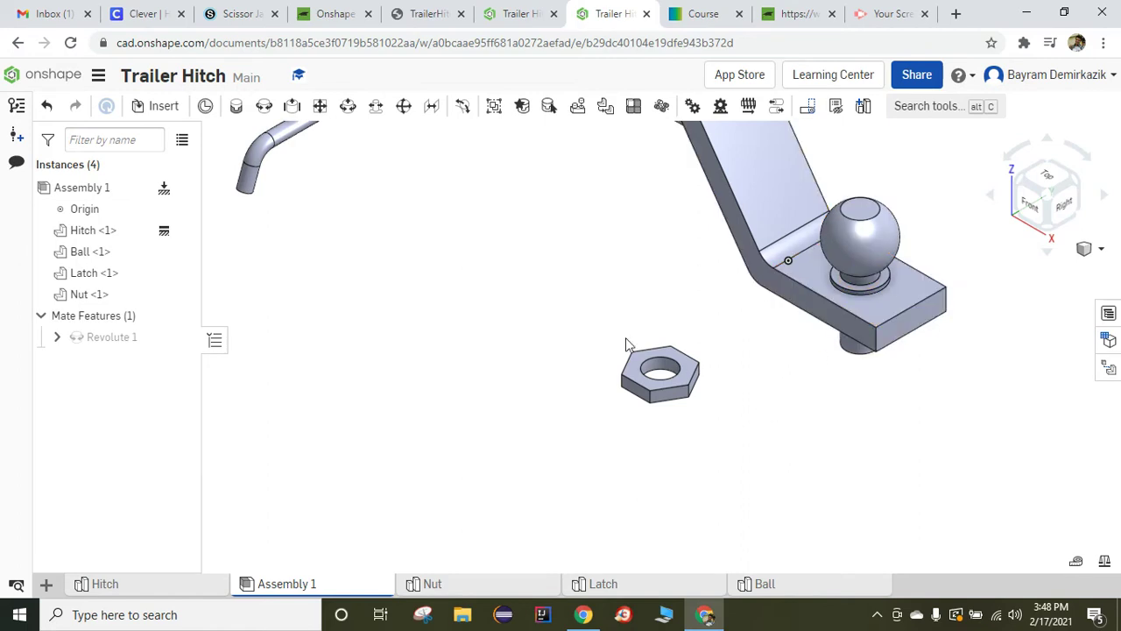
Step: Start a revolute mate from the nut's hole centre to the top of the hitch stud
left_click(264, 108)
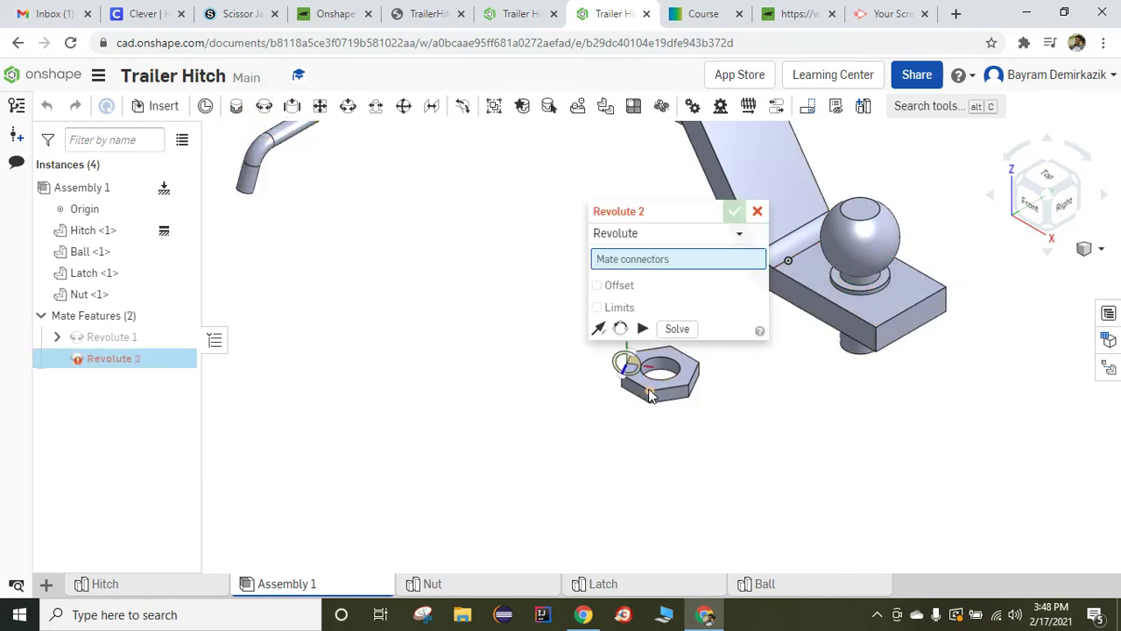
left_click_drag(662, 212, 321, 241)
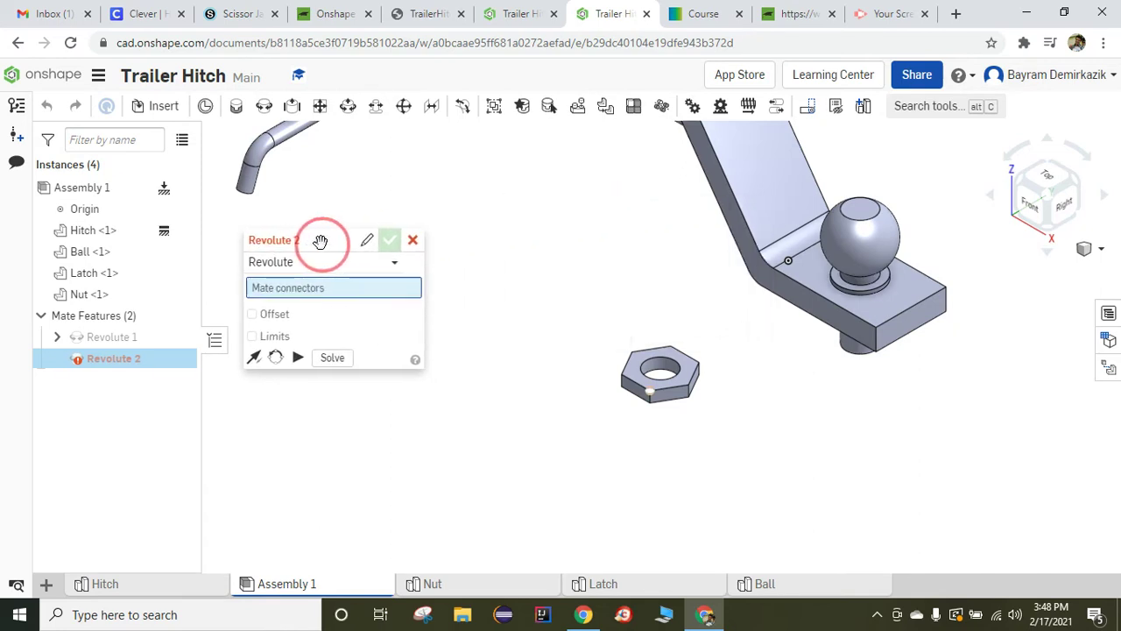
scroll(655, 366, "up", 5)
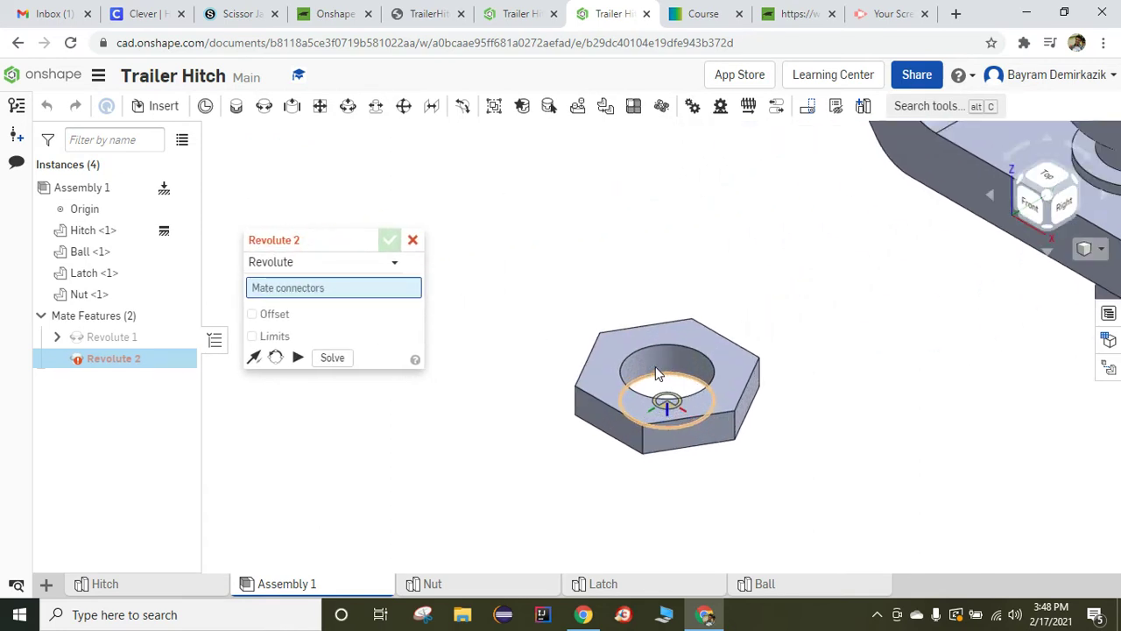
left_click(646, 349)
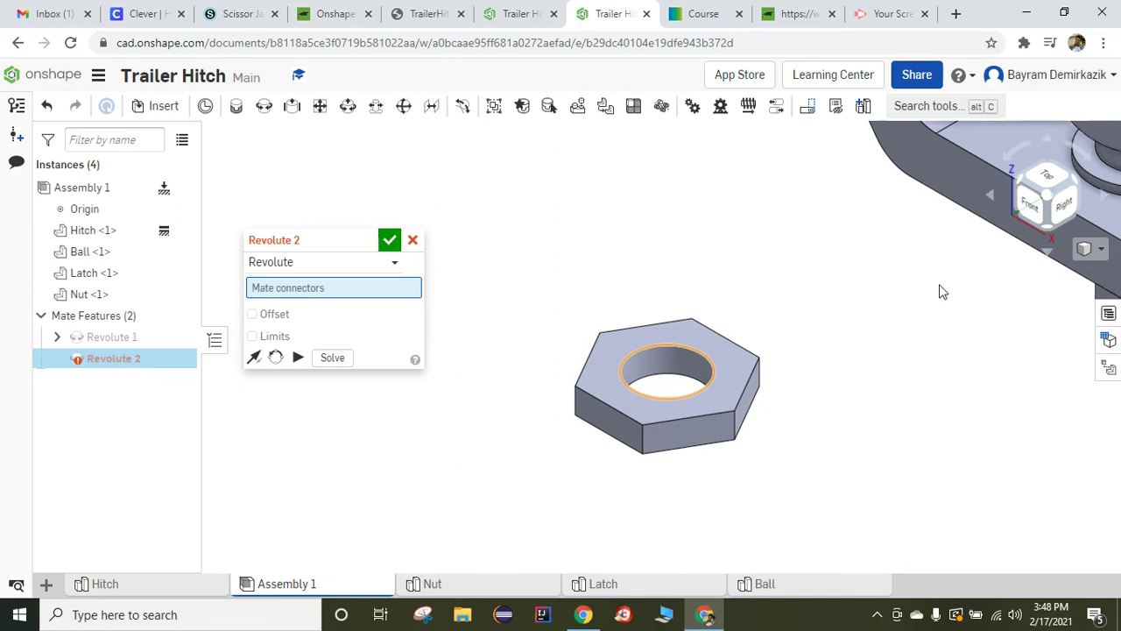
scroll(936, 295, "down", 8)
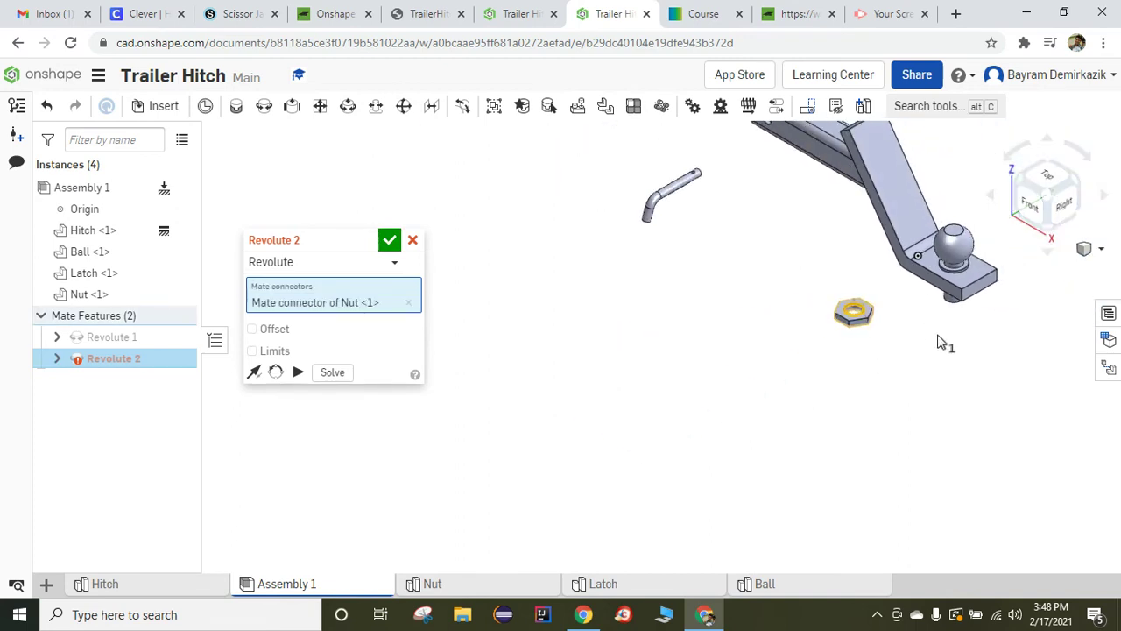
scroll(938, 341, "down", 3)
middle_click_drag(934, 333, 699, 438)
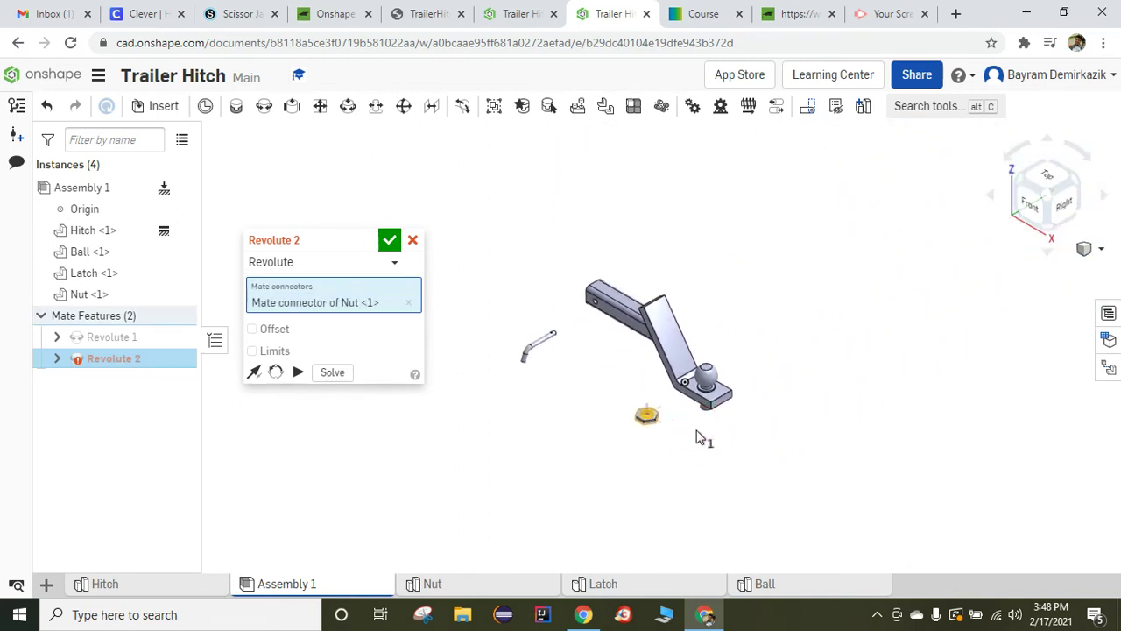
scroll(699, 438, "up", 3)
right_click_drag(704, 433, 720, 379)
scroll(720, 378, "up", 3)
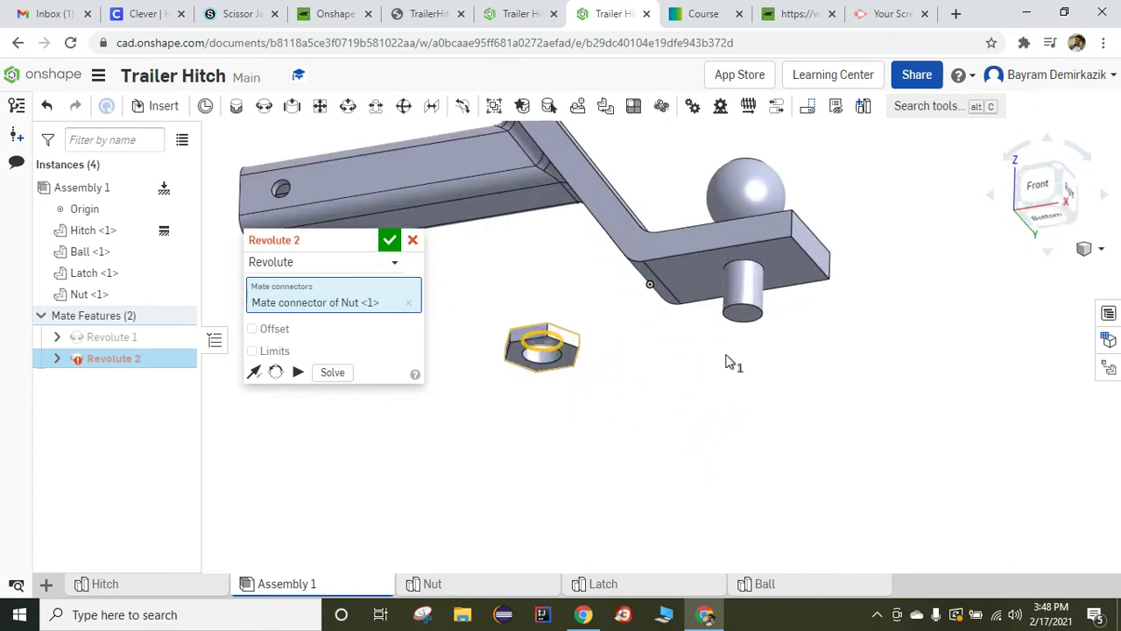
middle_click_drag(730, 362, 728, 400)
scroll(734, 386, "up", 1)
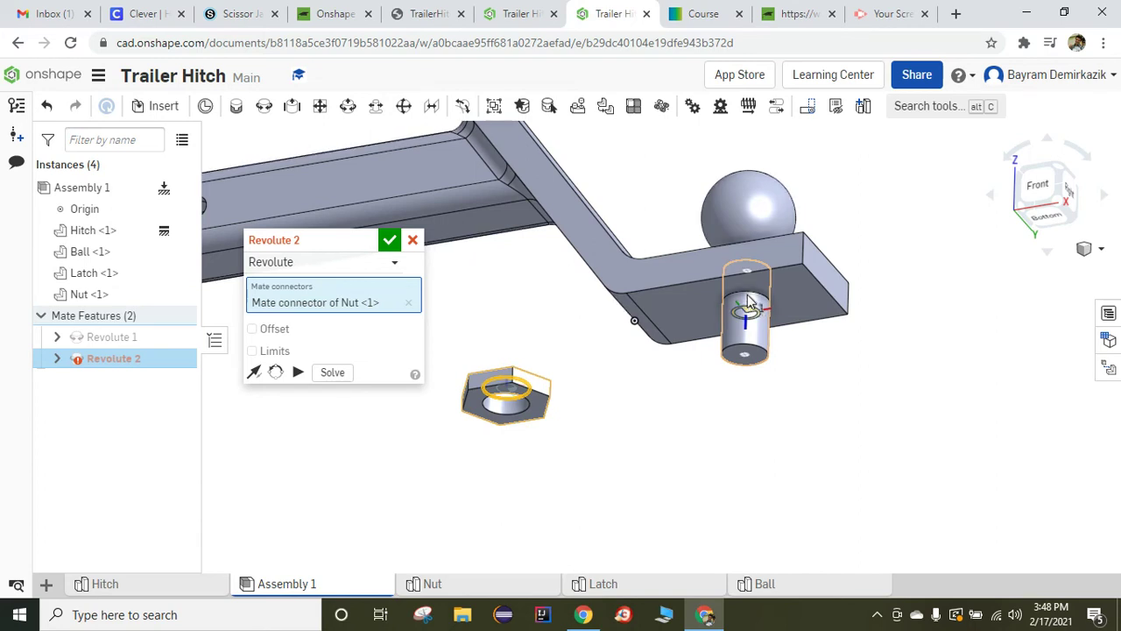
scroll(747, 300, "up", 1)
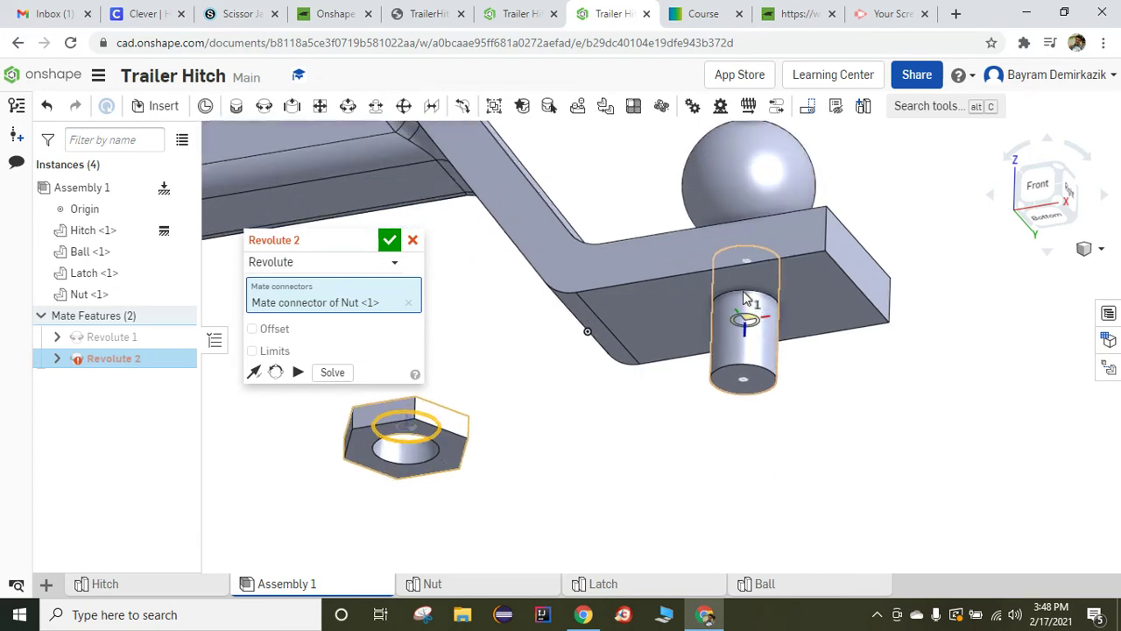
scroll(745, 298, "up", 2)
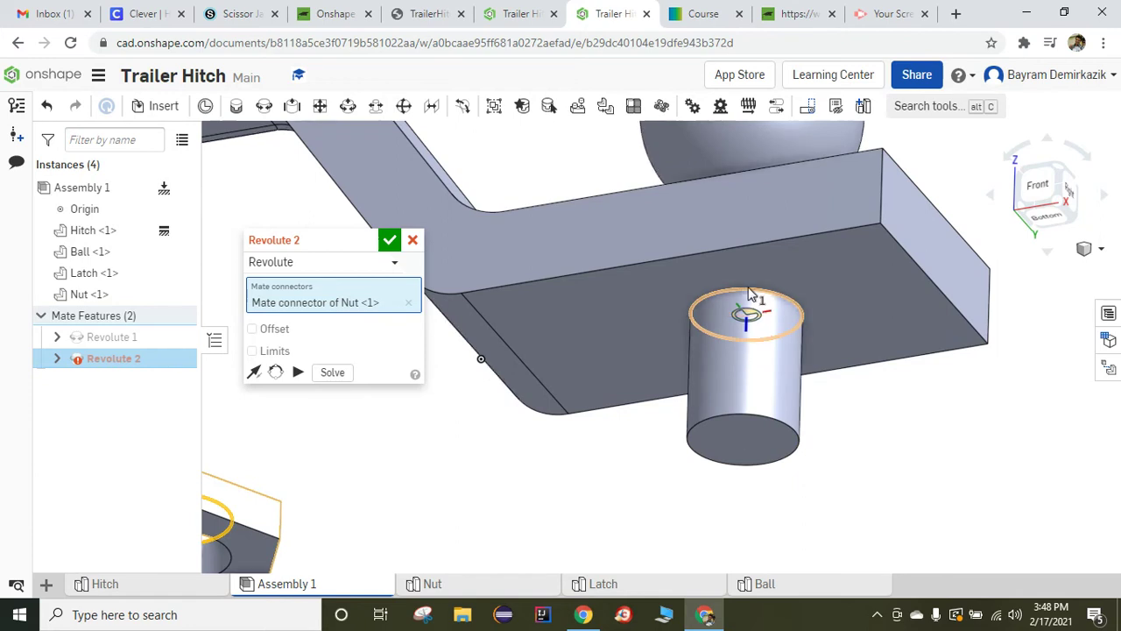
left_click(749, 295)
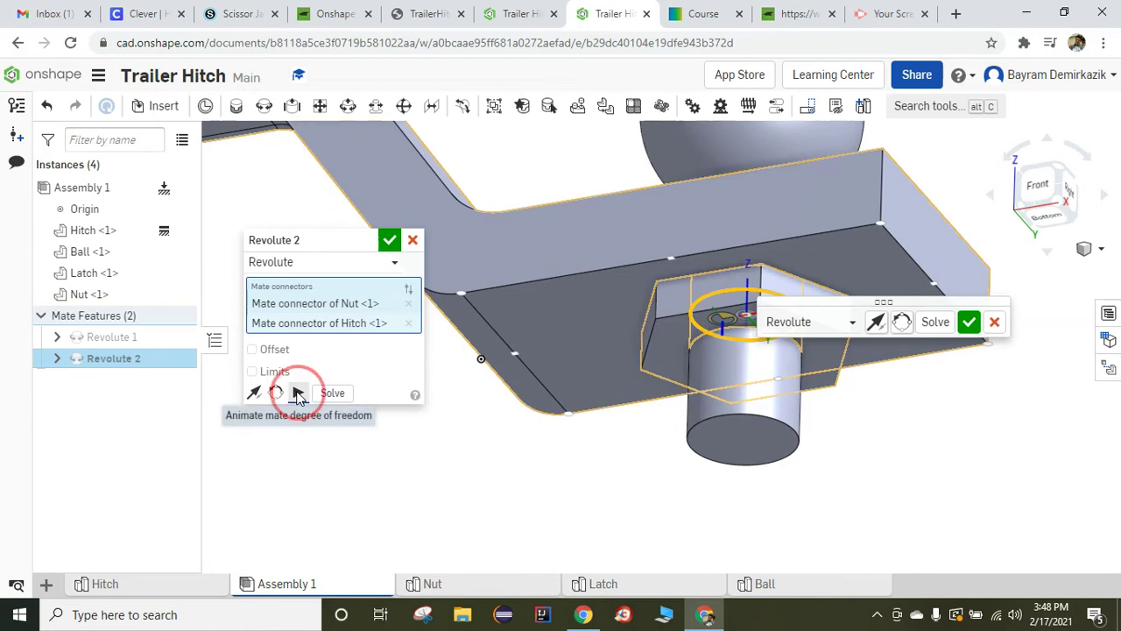
Step: Animate and commit the nut's Revolute 2 mate, then return to isometric view
left_click(298, 393)
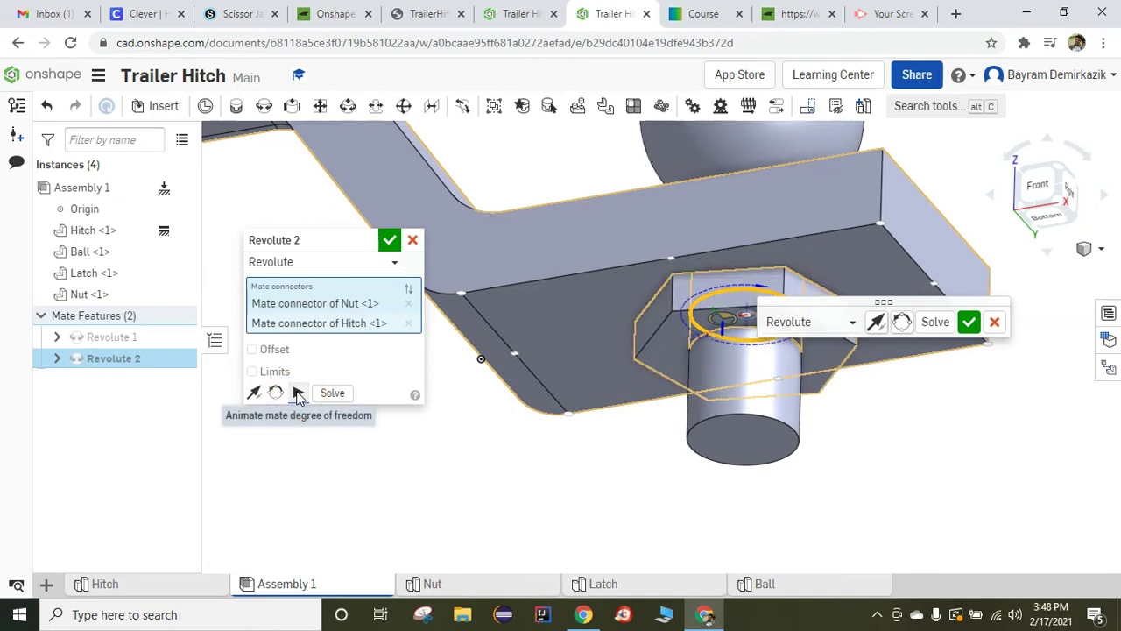
left_click(389, 242)
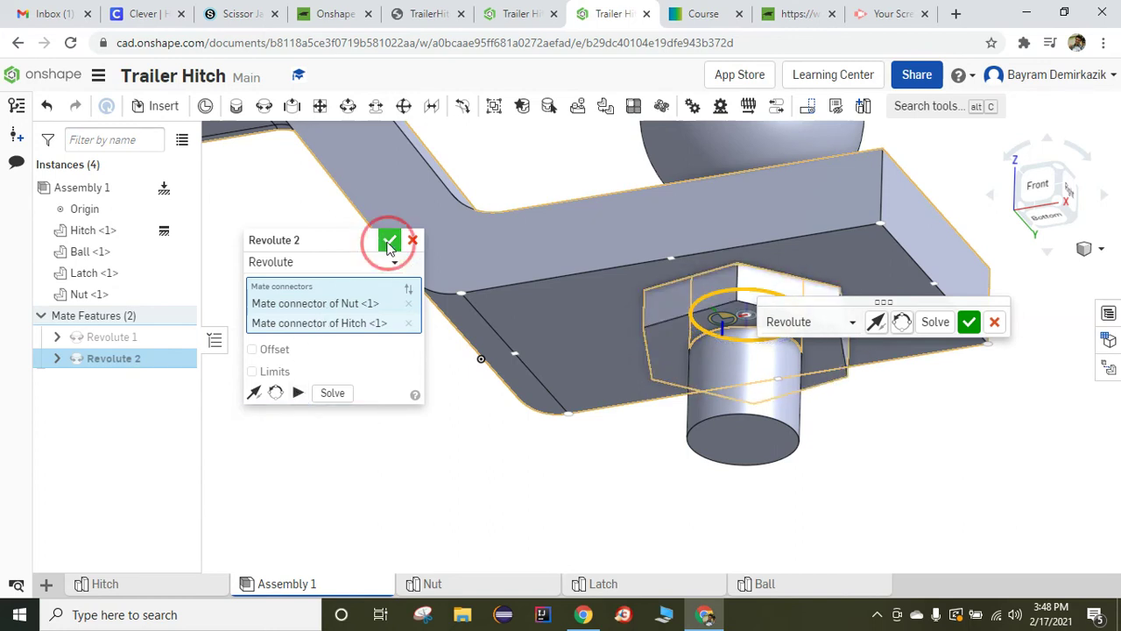
left_click(1084, 248)
left_click(1053, 273)
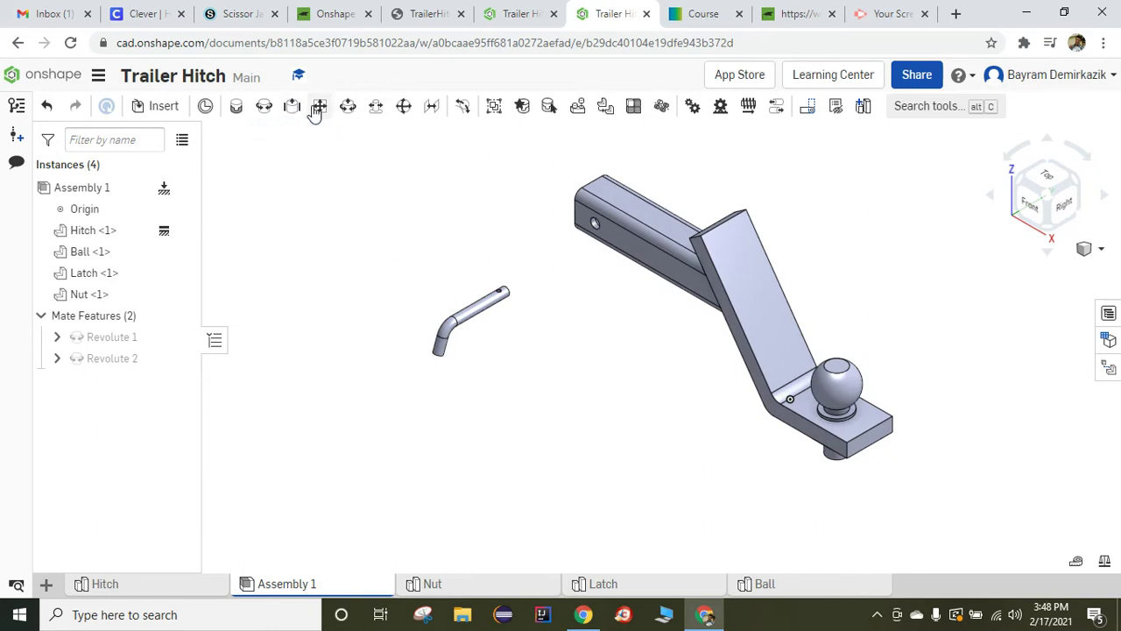
Step: Start a cylindrical mate using the connector at the latch pin's end face
left_click(346, 107)
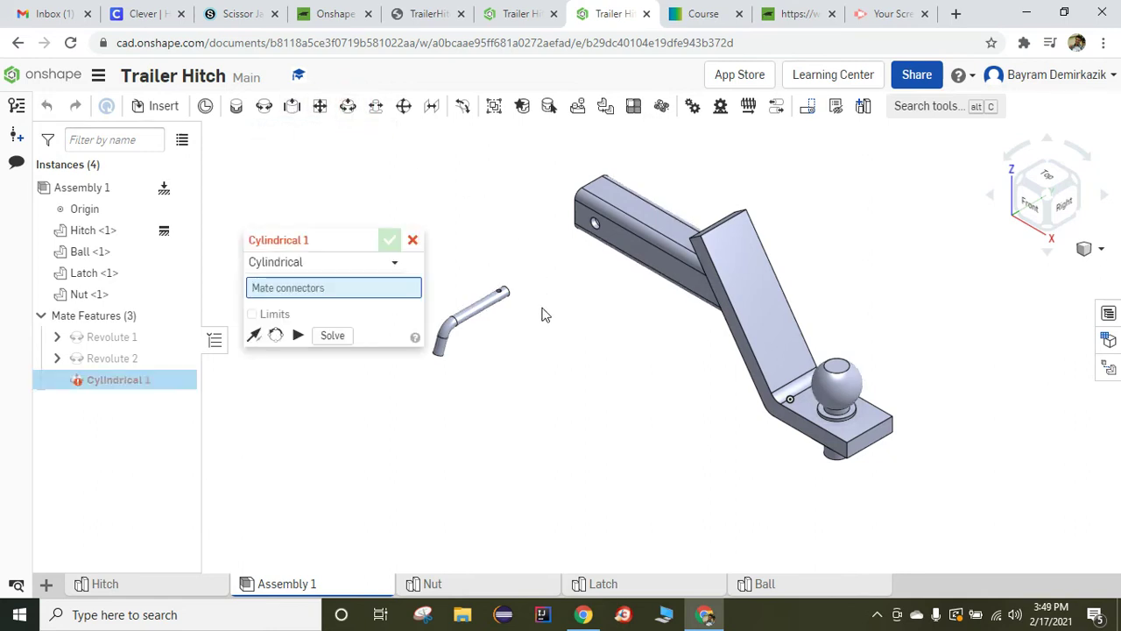
scroll(542, 314, "up", 5)
right_click_drag(543, 313, 483, 331)
middle_click_drag(689, 335, 533, 370)
scroll(638, 338, "up", 4)
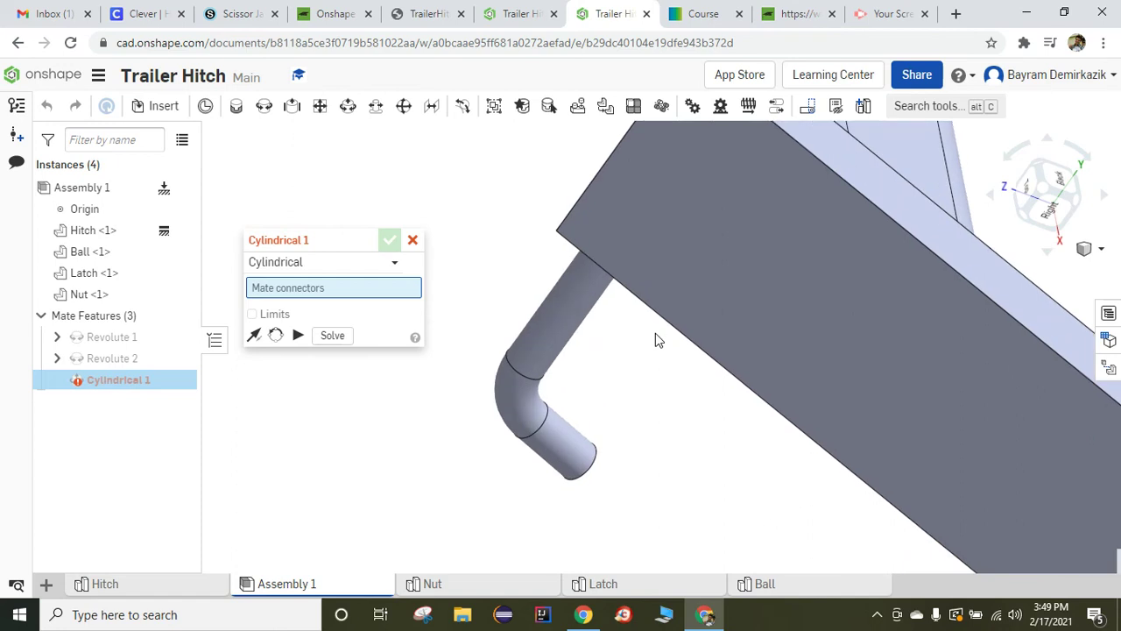
scroll(655, 338, "up", 3)
right_click_drag(613, 375, 566, 415)
scroll(566, 414, "down", 5)
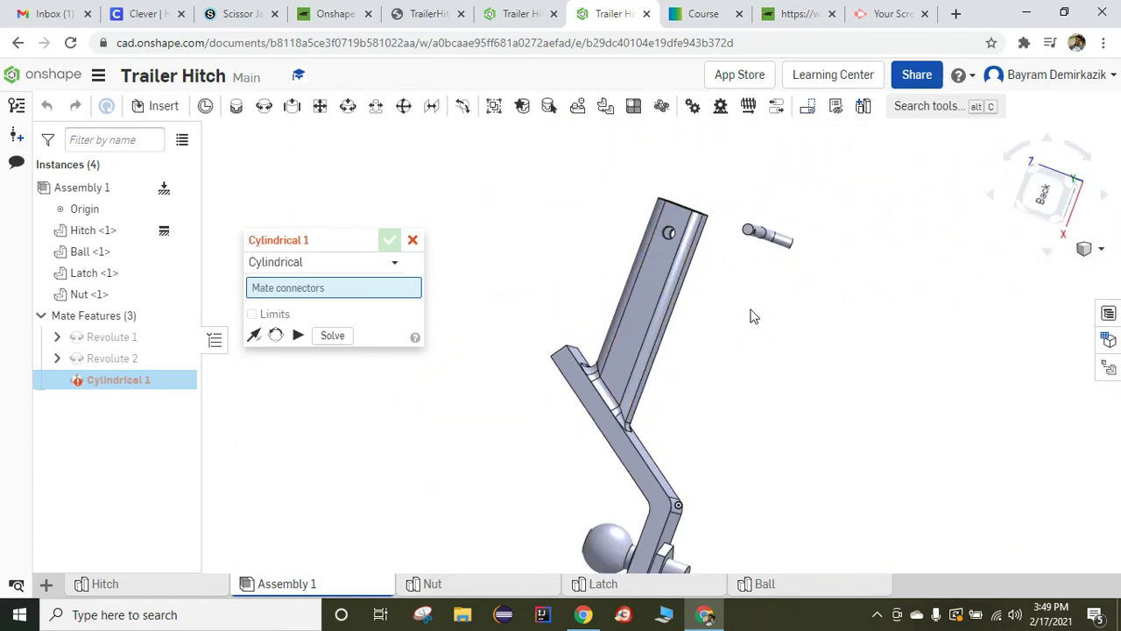
scroll(748, 293, "up", 2)
middle_click_drag(748, 283, 765, 360)
scroll(767, 328, "up", 2)
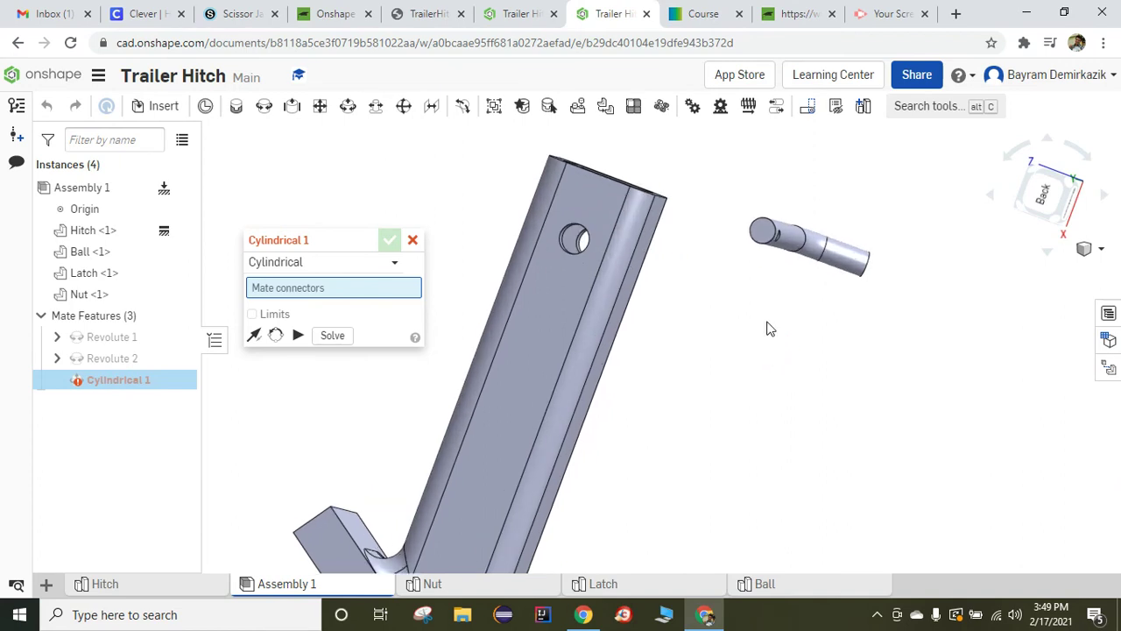
scroll(767, 326, "up", 1)
right_click_drag(770, 328, 811, 407)
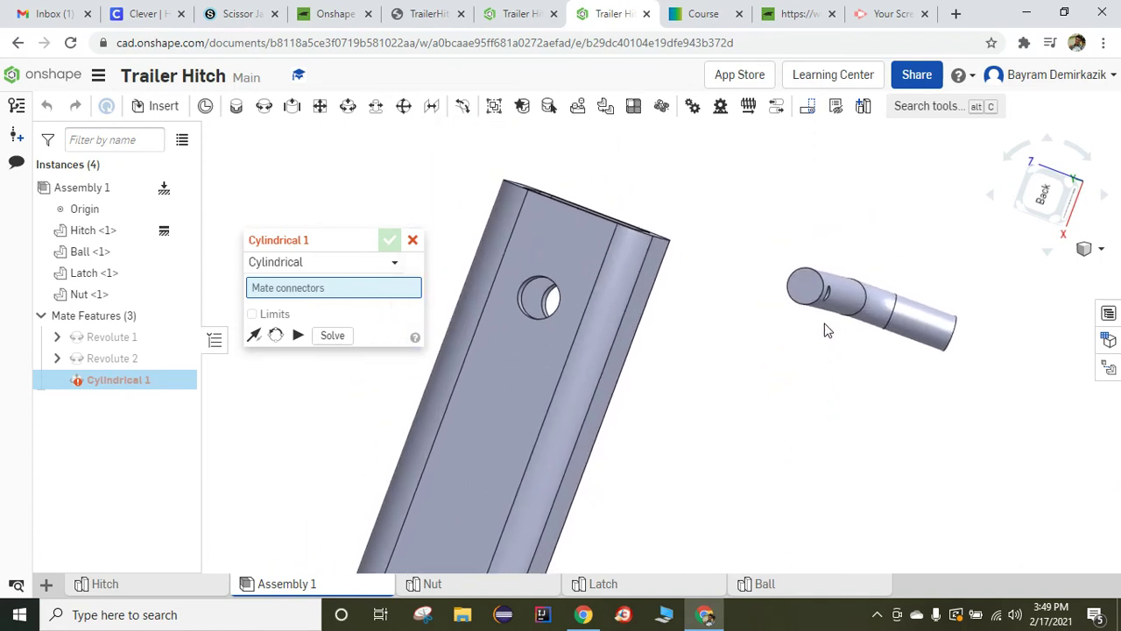
scroll(816, 298, "up", 4)
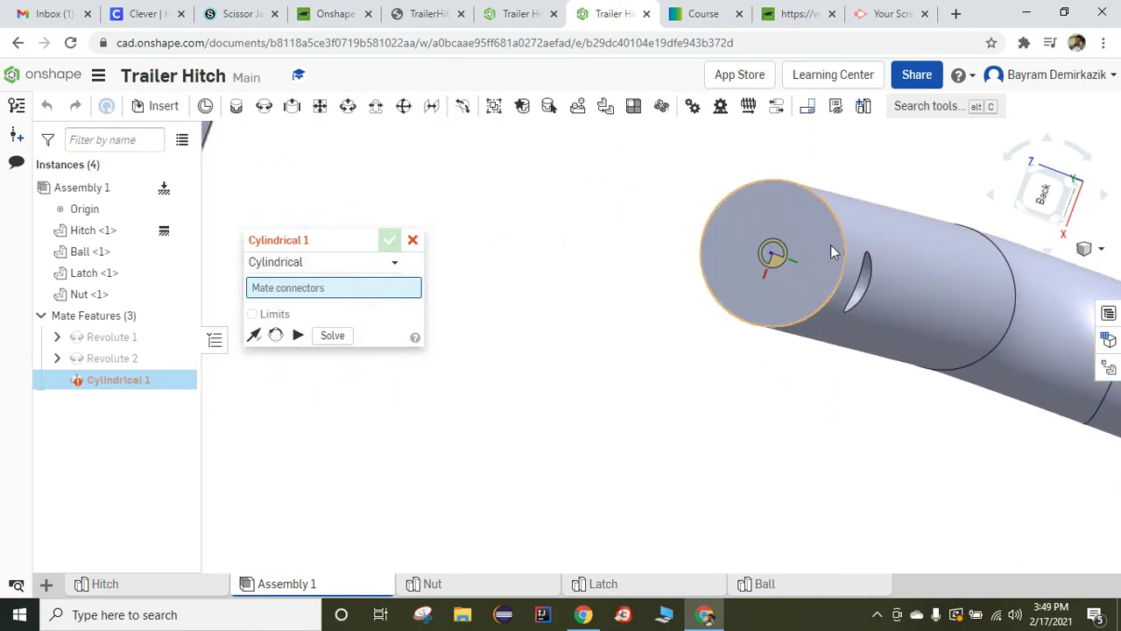
right_click_drag(829, 292, 829, 297)
left_click(829, 298)
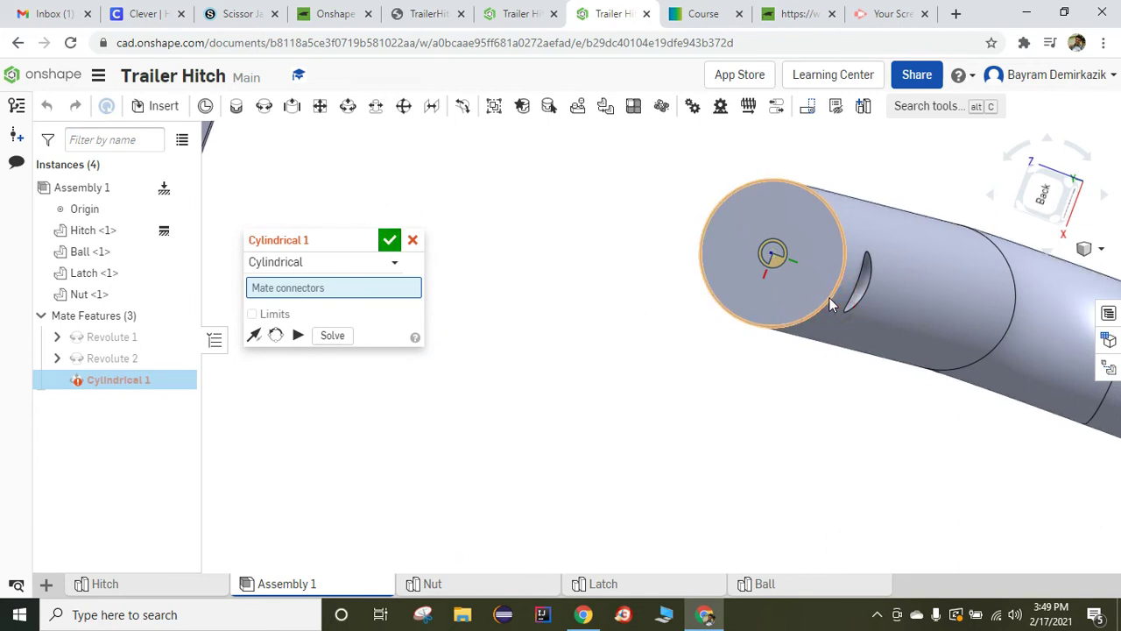
Step: Go to isometric view and orbit the hitch tube to face its hole
left_click(1086, 251)
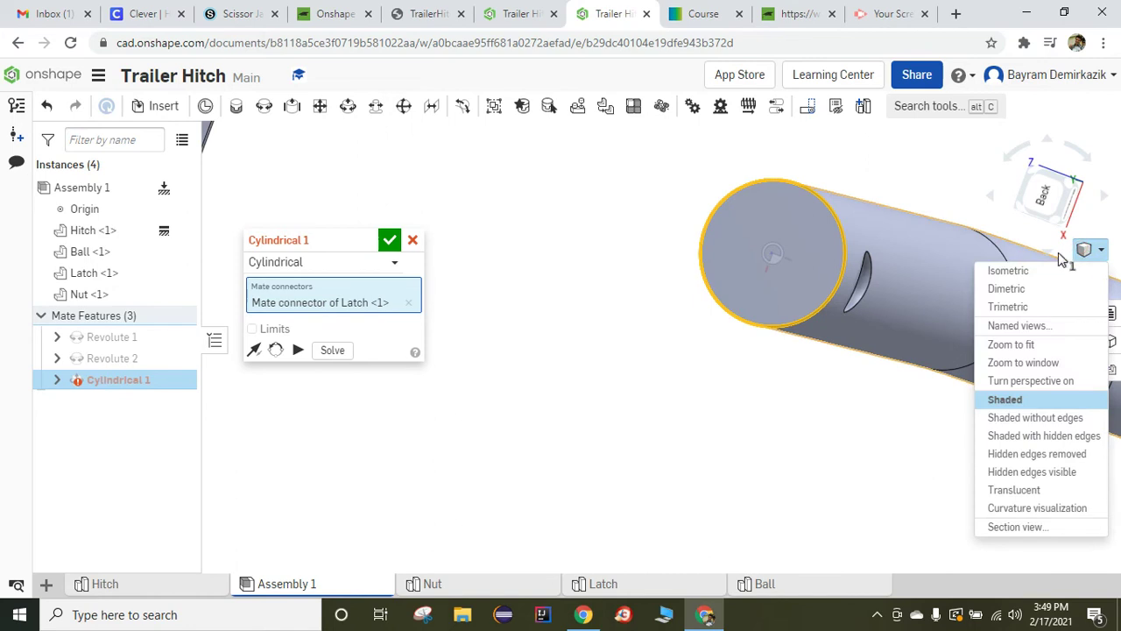
left_click(1039, 268)
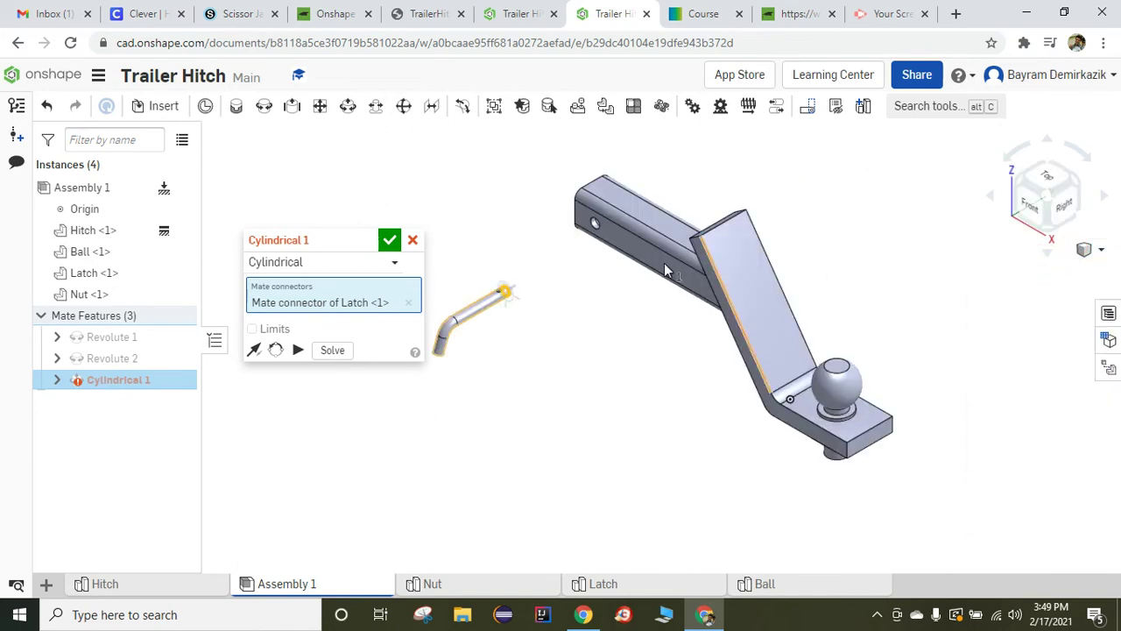
scroll(635, 263, "up", 5)
right_click_drag(902, 197, 688, 321)
right_click_drag(868, 320, 821, 353)
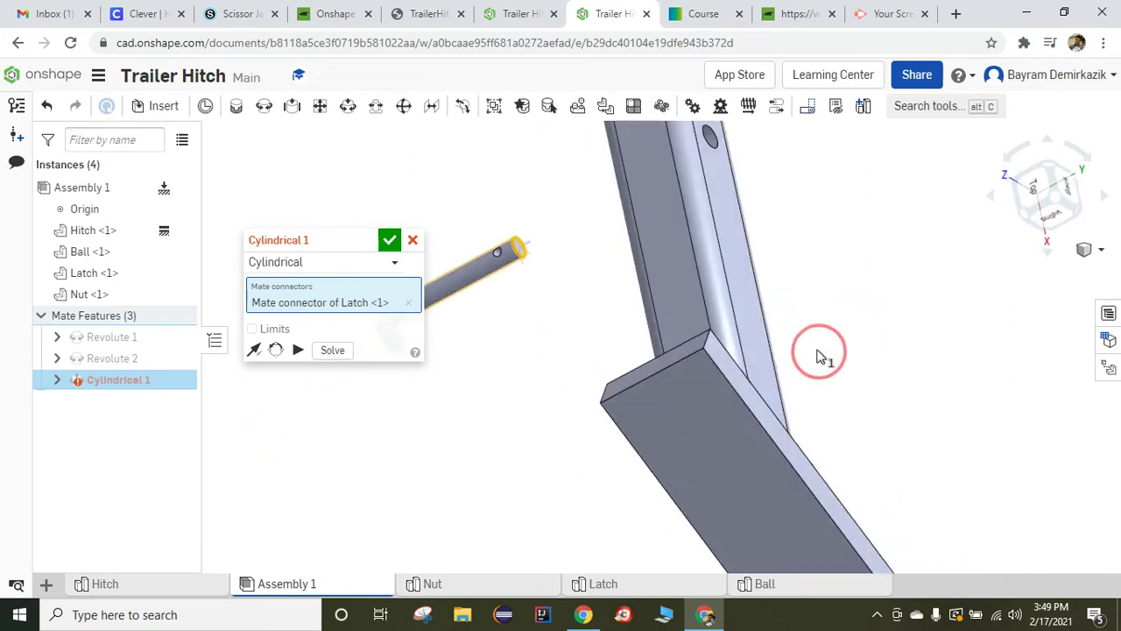
right_click_drag(840, 258, 764, 328)
scroll(760, 320, "up", 2)
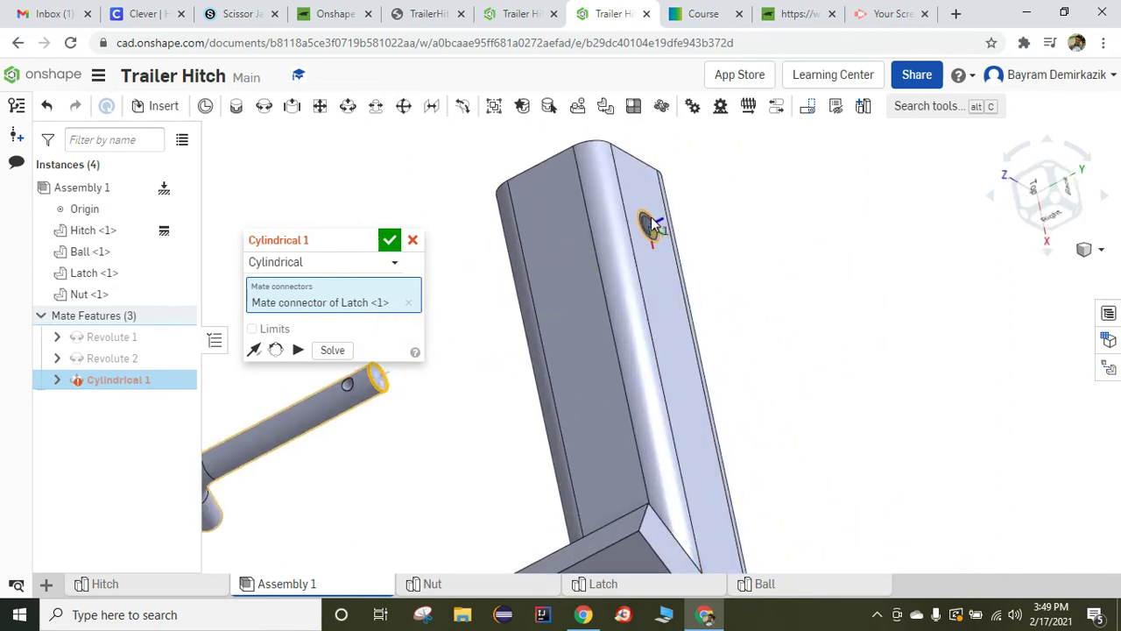
scroll(650, 224, "up", 3)
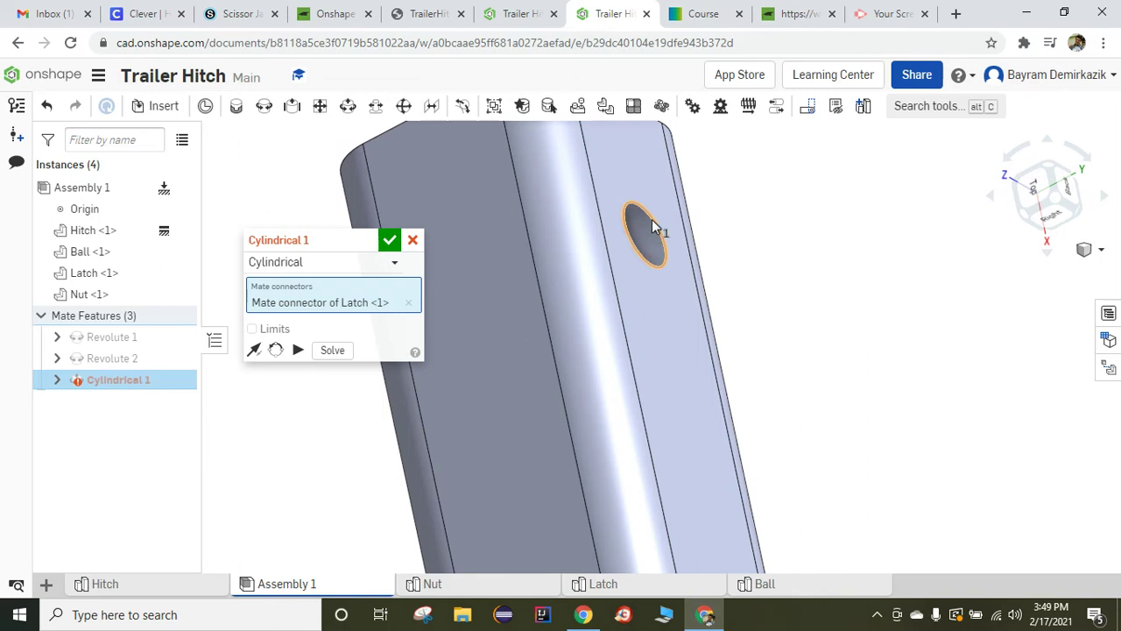
Step: Connect the latch pin to the tube hole, preview its sliding, and accept Cylindrical 1
left_click(651, 226)
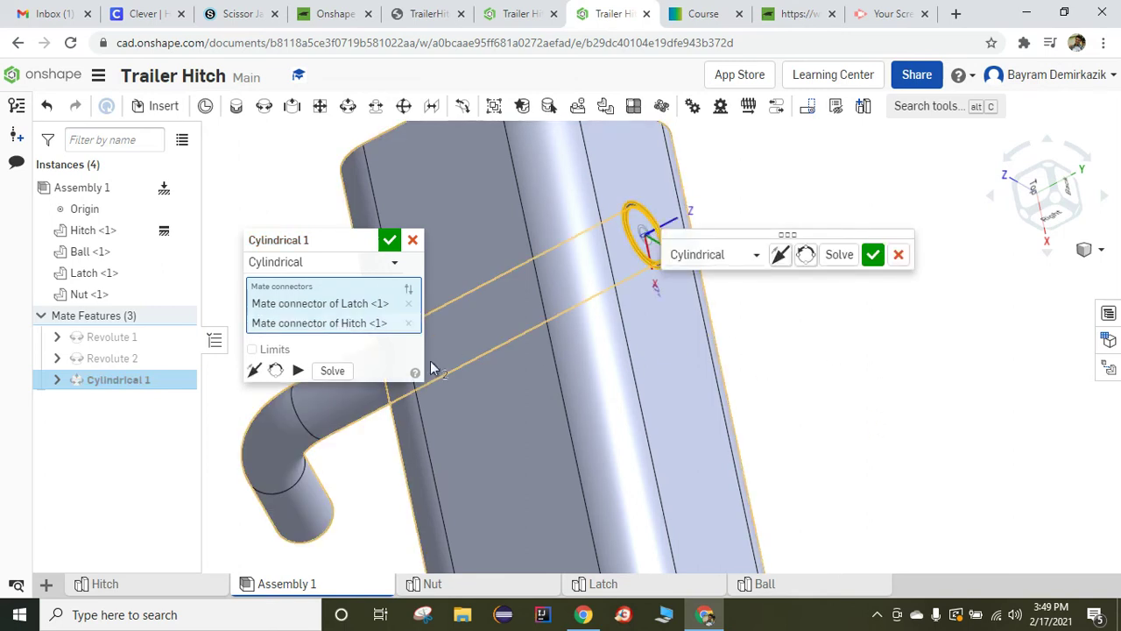
left_click(298, 370)
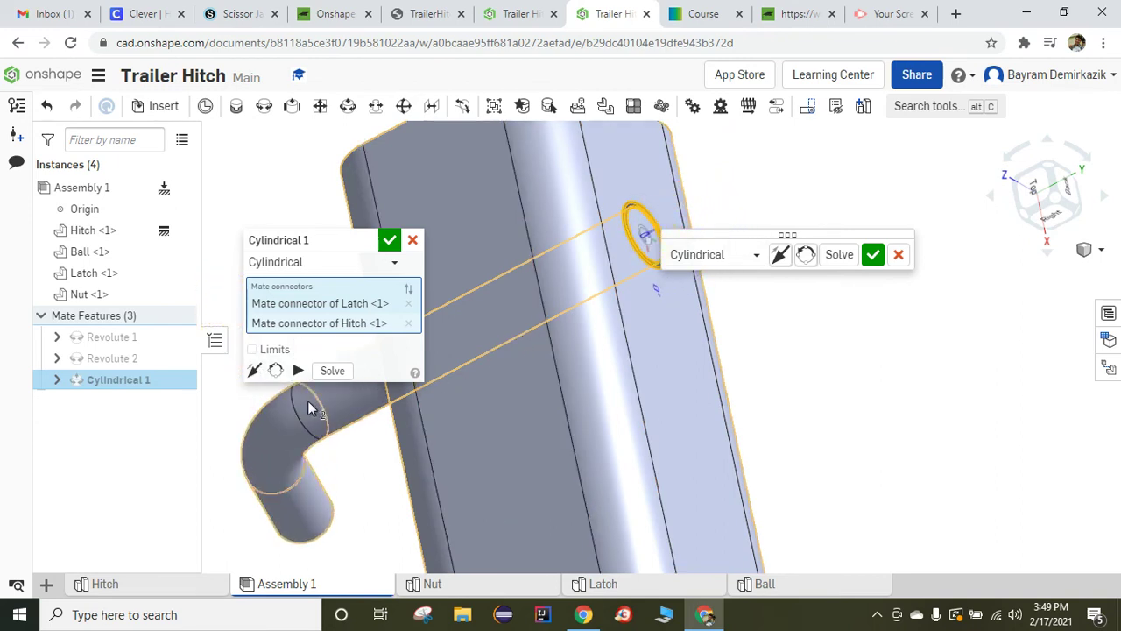
left_click(389, 244)
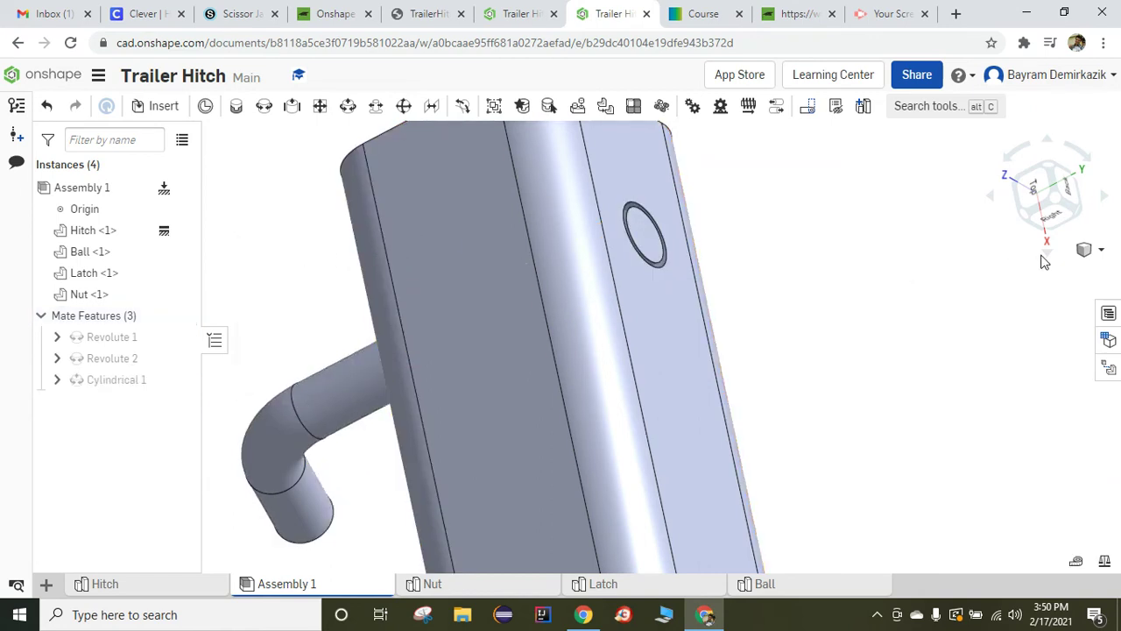
left_click(1089, 251)
Step: In Workspace units, set length to millimetres with 0.12 display decimals
left_click(1044, 279)
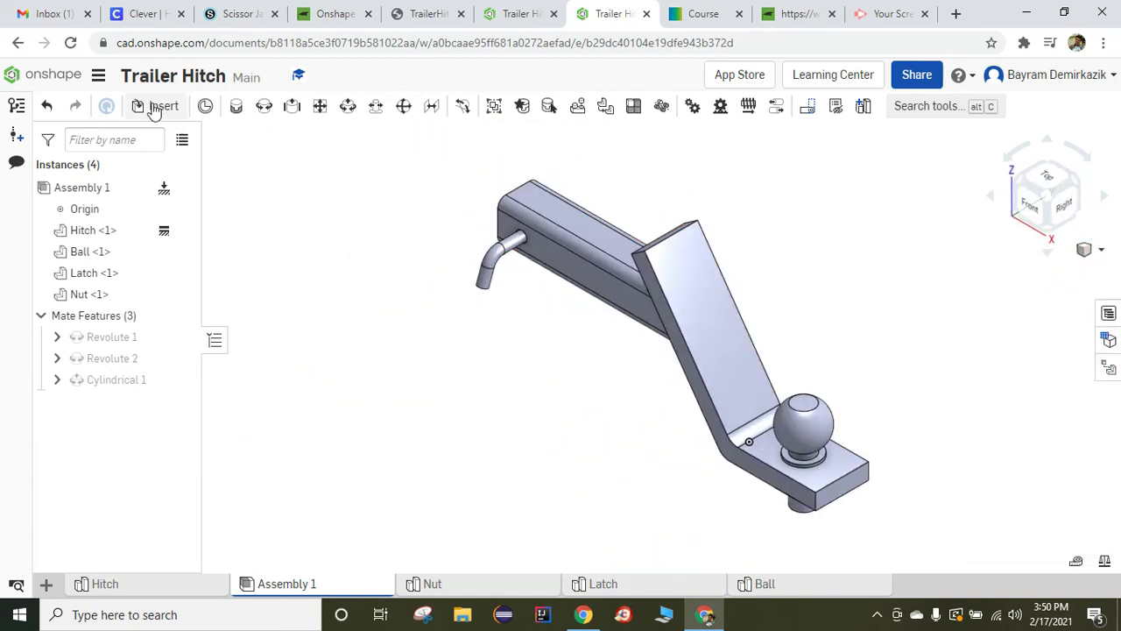
left_click(99, 77)
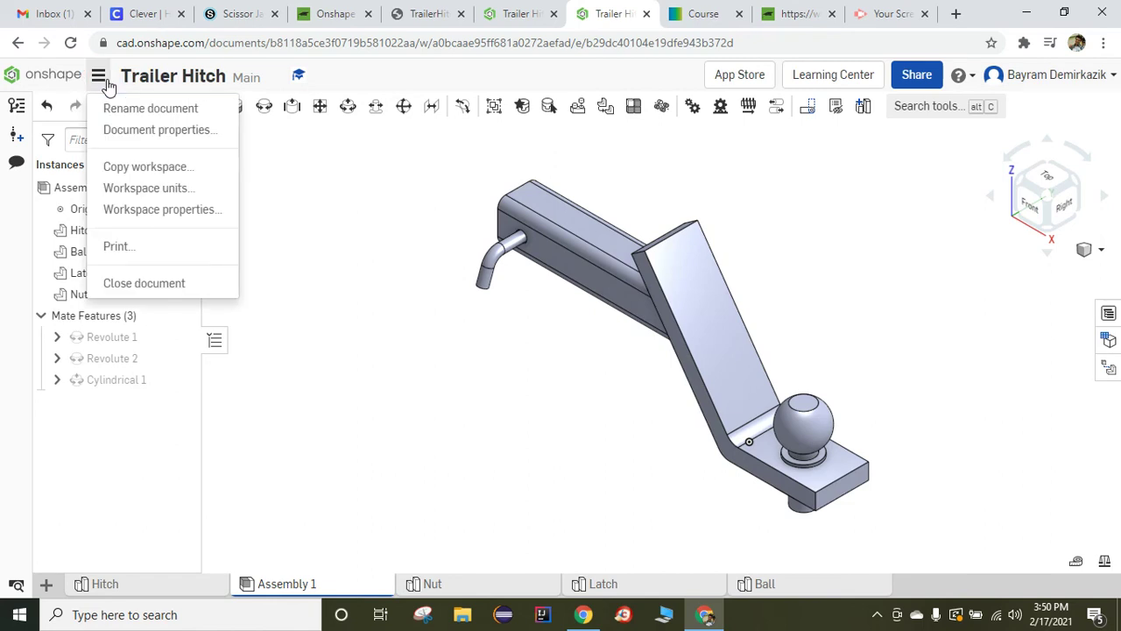
left_click(147, 189)
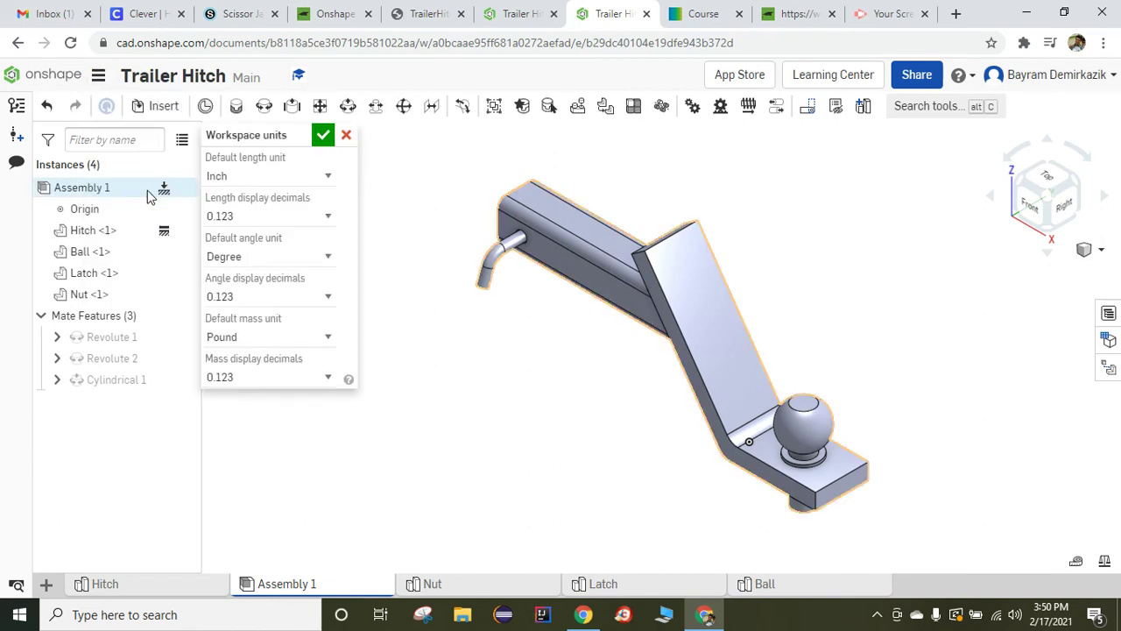
left_click(326, 178)
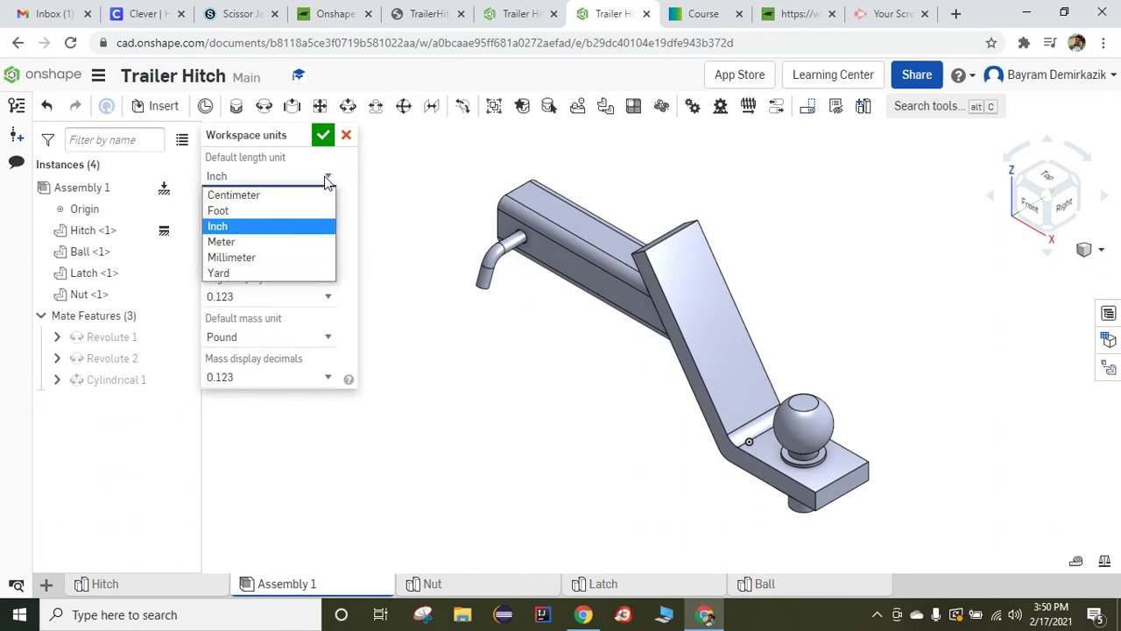
left_click(275, 257)
left_click(321, 215)
left_click(290, 266)
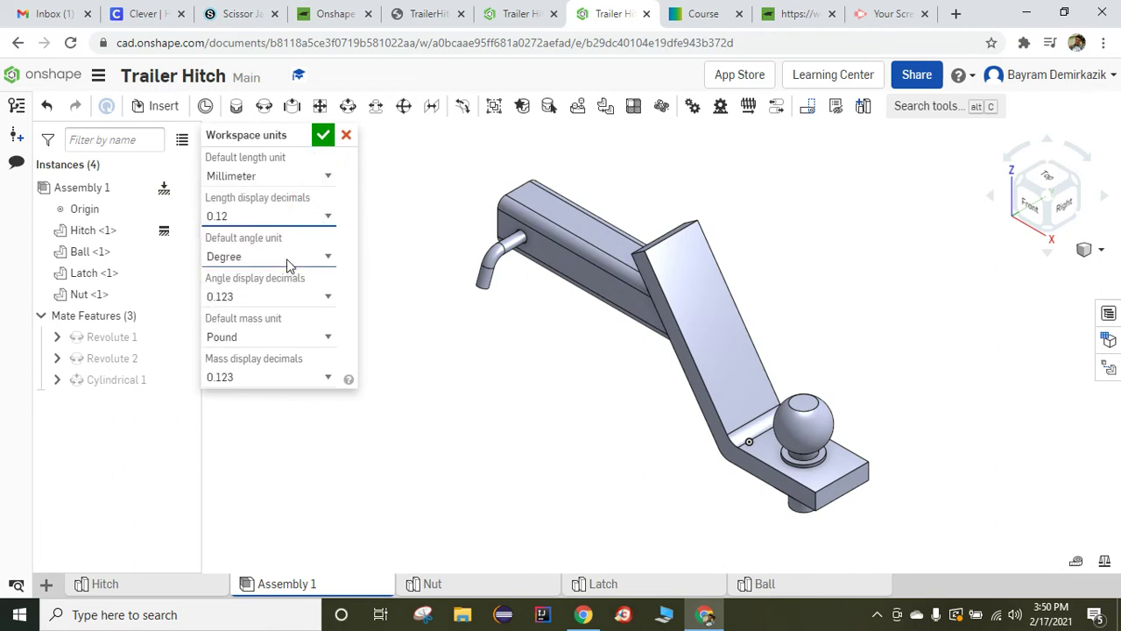
Step: Set angle decimals to 0.12 and mass to grams, then apply the workspace units
left_click(320, 294)
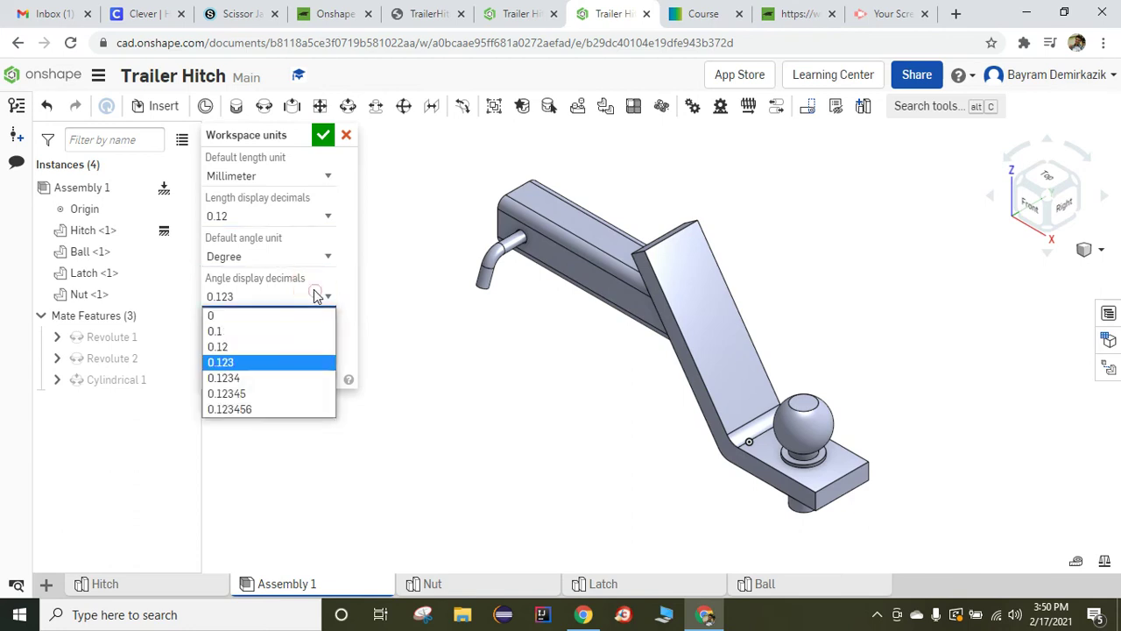
key("Escape")
left_click(328, 342)
left_click(284, 360)
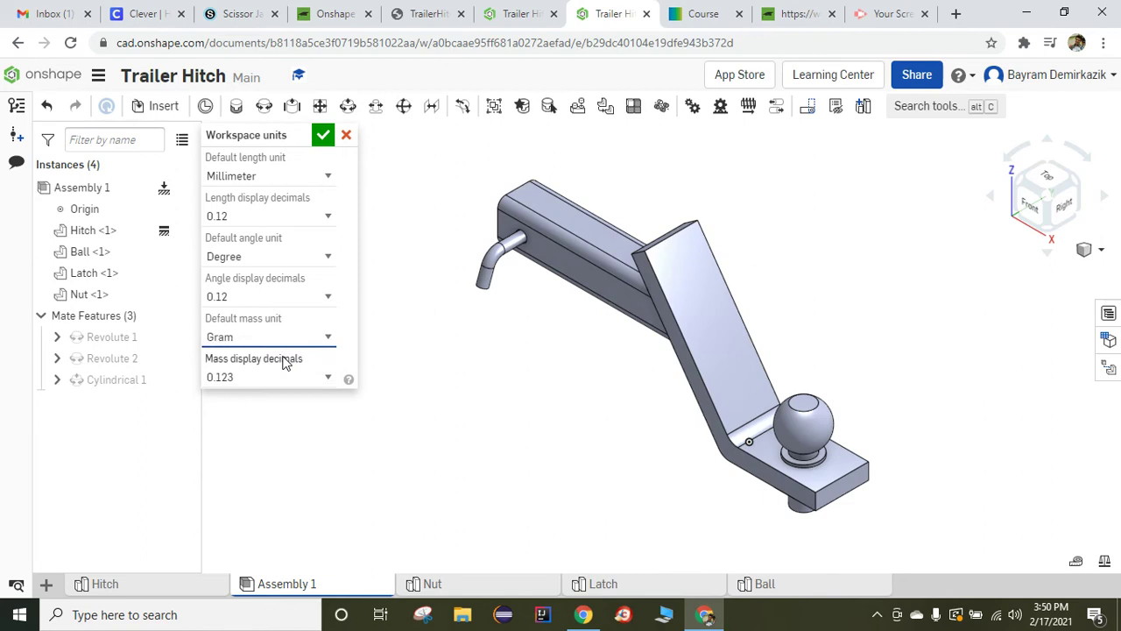
left_click(302, 382)
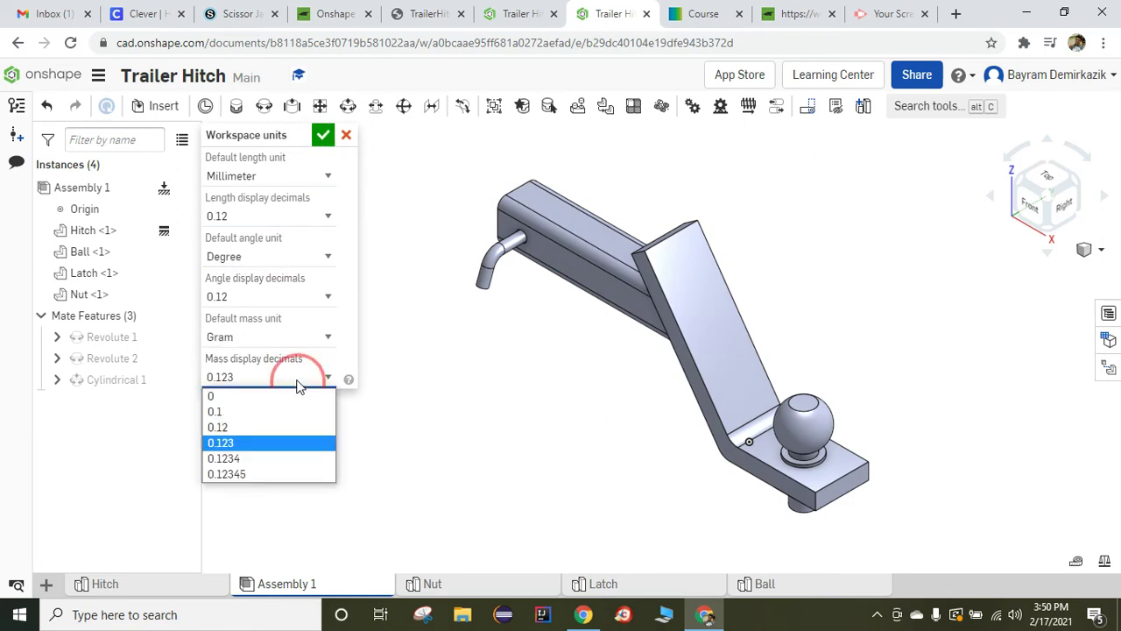
left_click(284, 434)
left_click(323, 135)
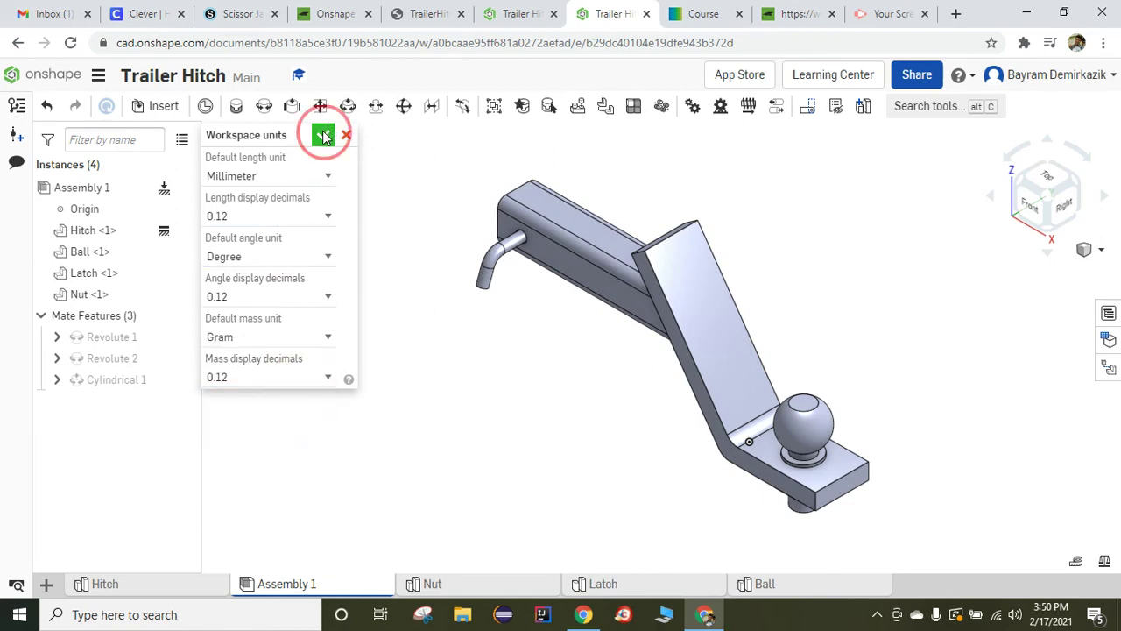
left_click(1101, 252)
Step: Enable limits on Cylindrical 1 with 25 mm Z minimum and Z maximum
left_click(1041, 278)
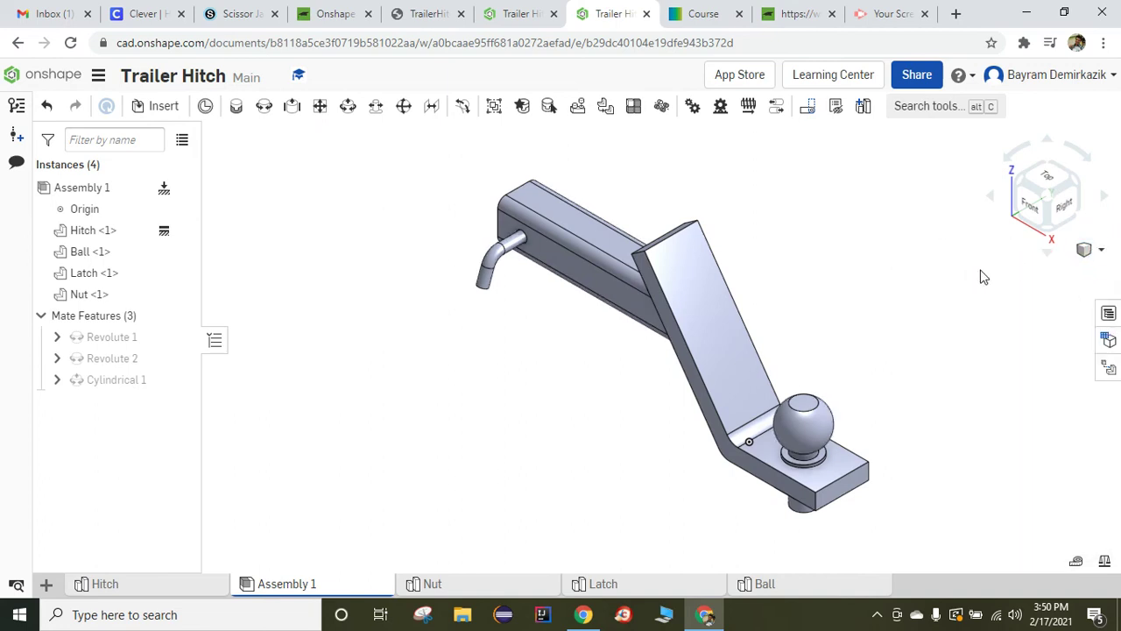
double_click(137, 383)
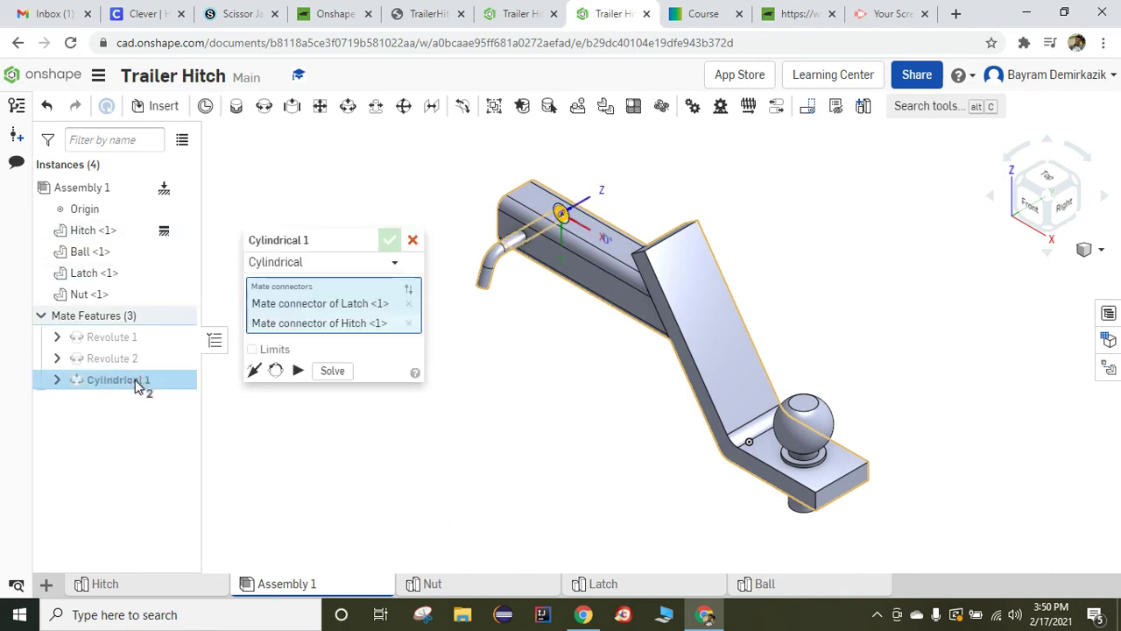
left_click(253, 349)
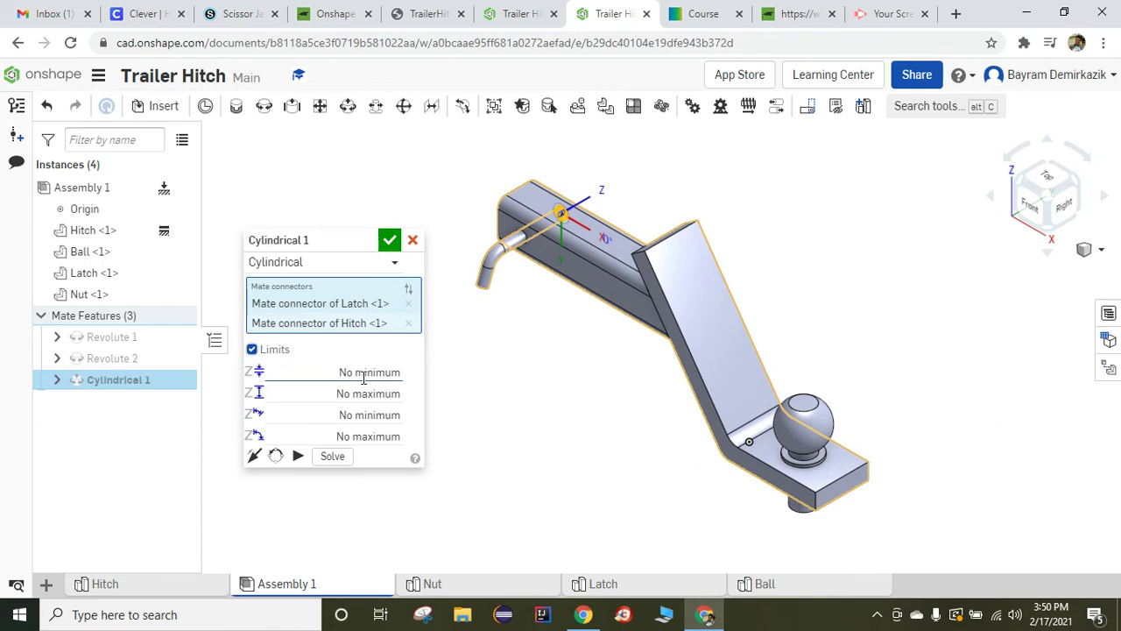
left_click(364, 377)
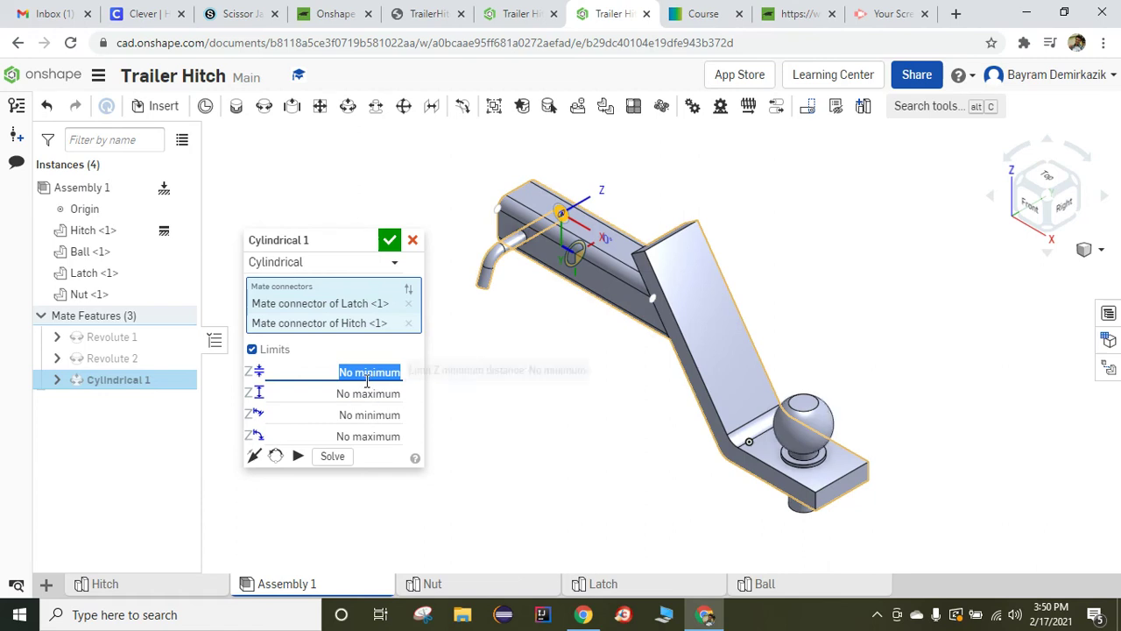
type("25")
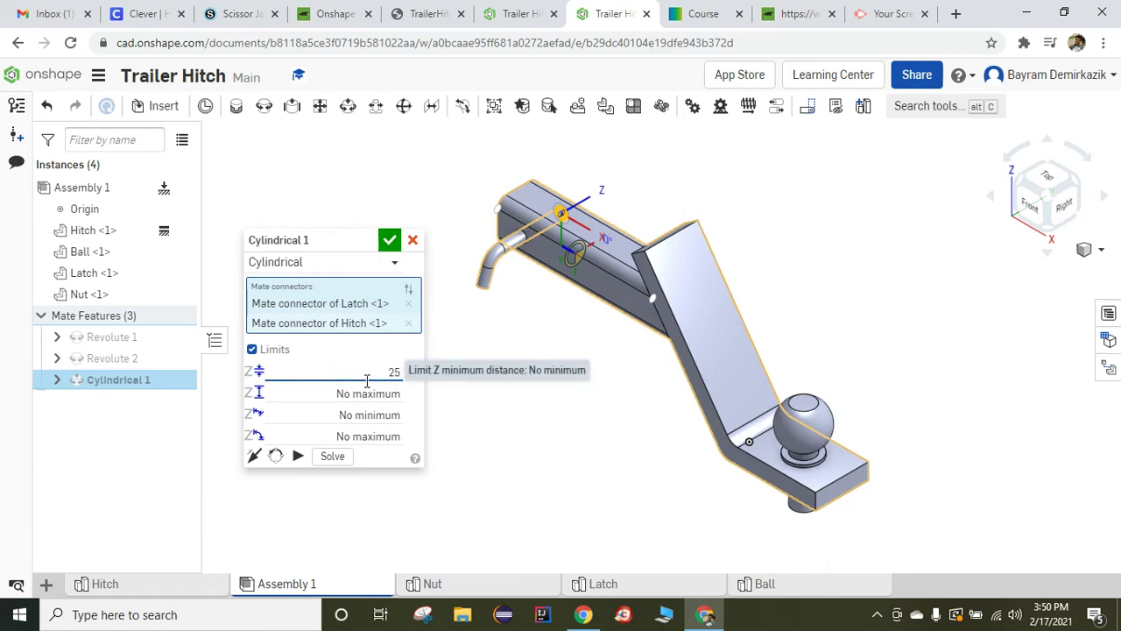
left_click(370, 396)
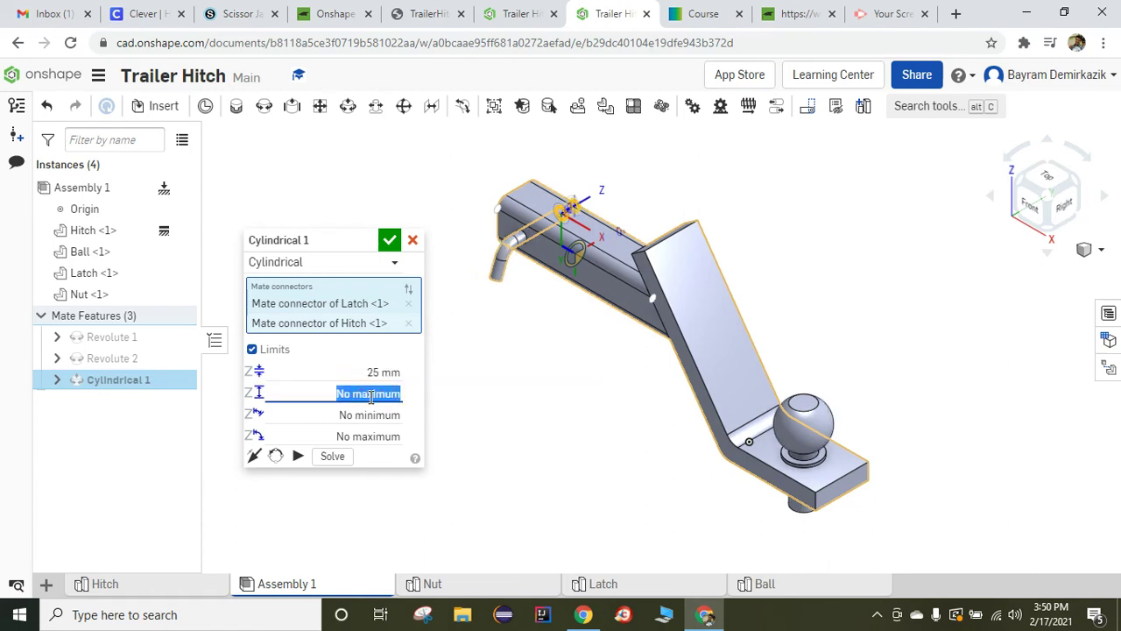
type("25")
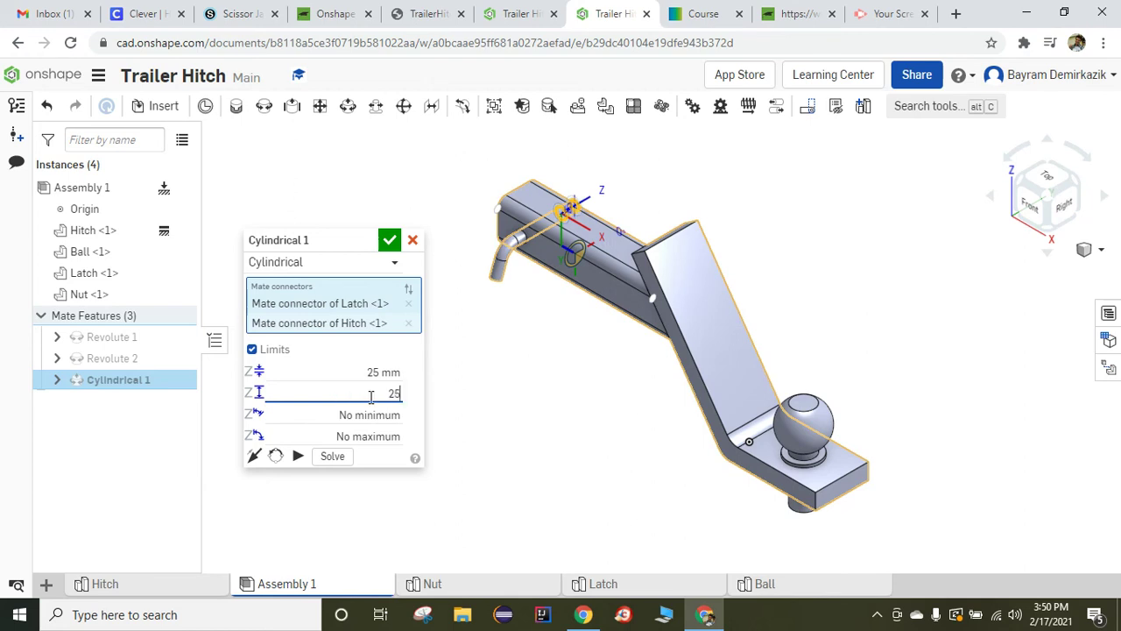
left_click(365, 362)
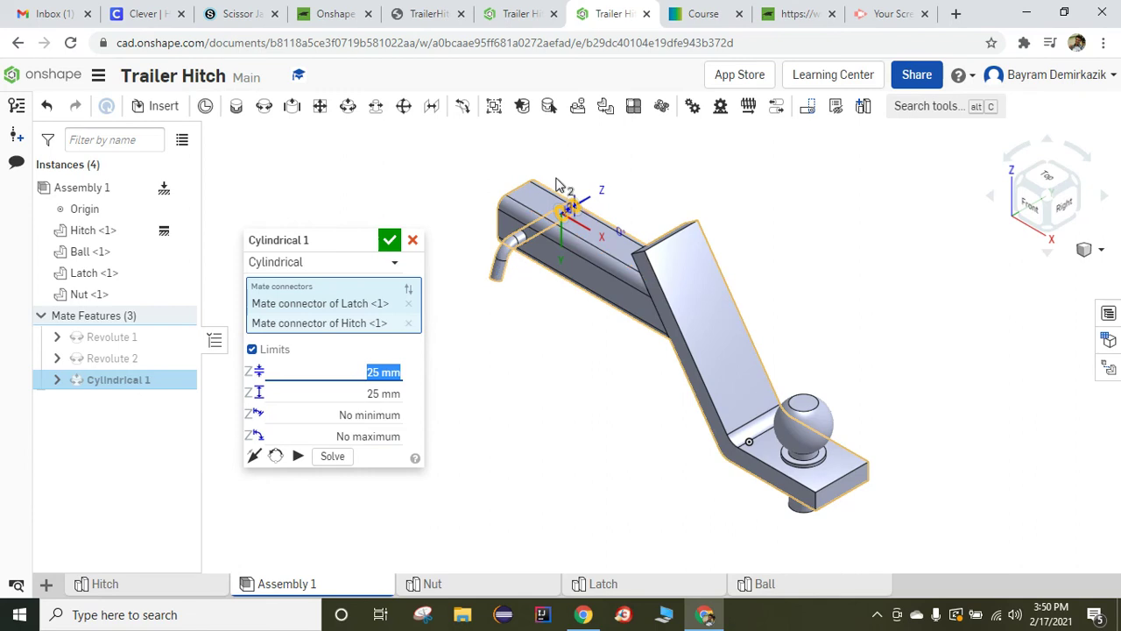
Step: Solve and animate the latch within its limits, then accept the mate
left_click(333, 464)
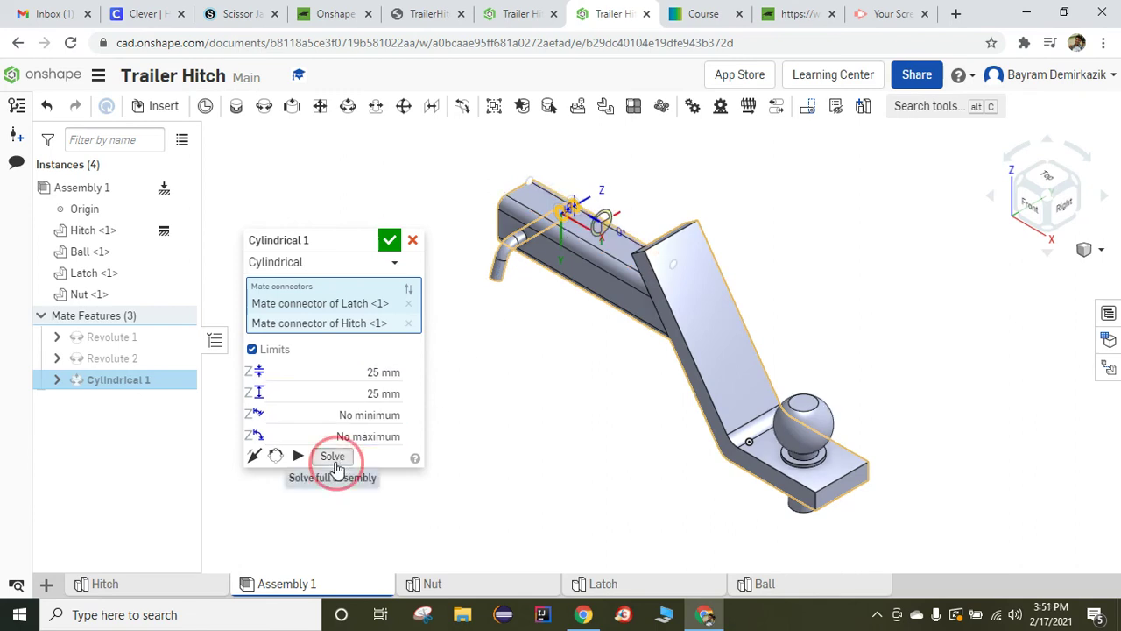
left_click(298, 456)
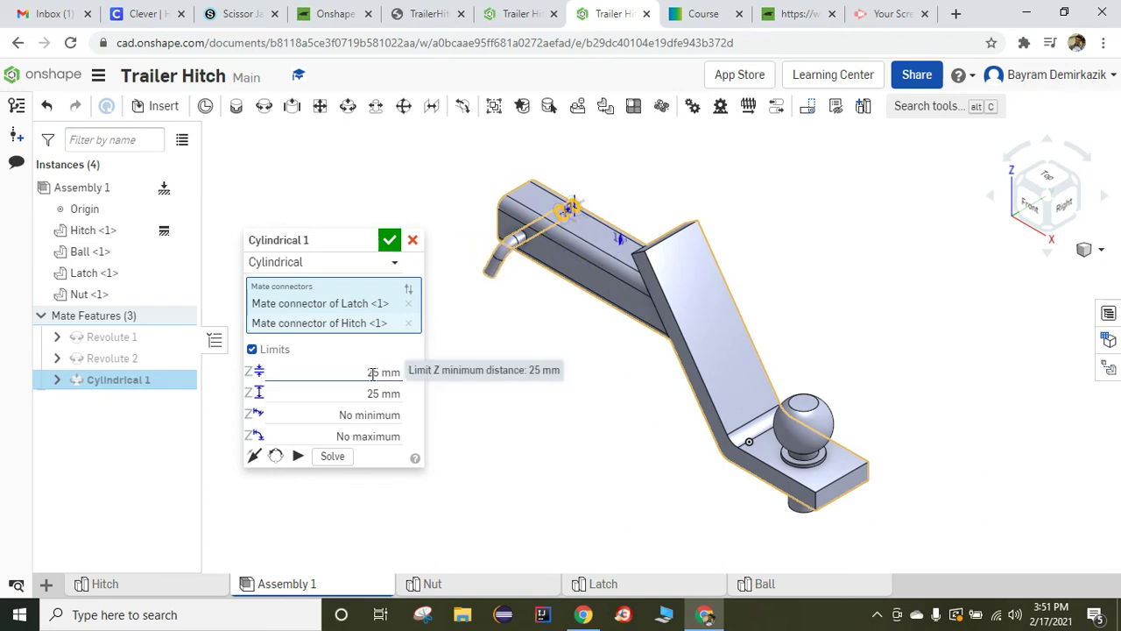
left_click(390, 241)
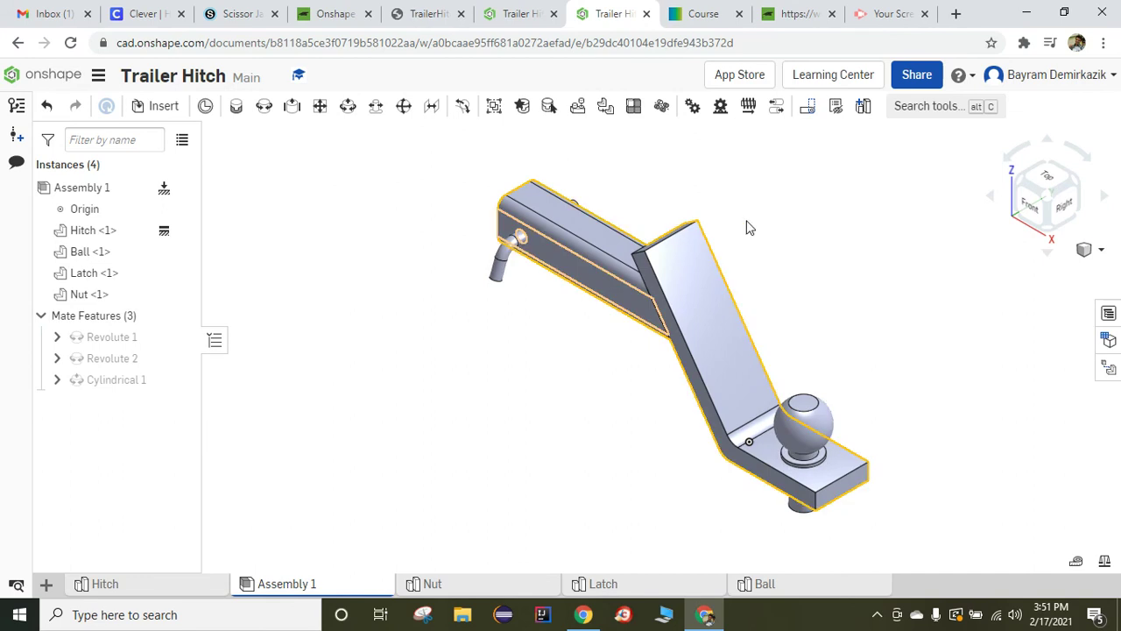
Step: Switch to the isometric view and hide the assembly origin
left_click(1090, 251)
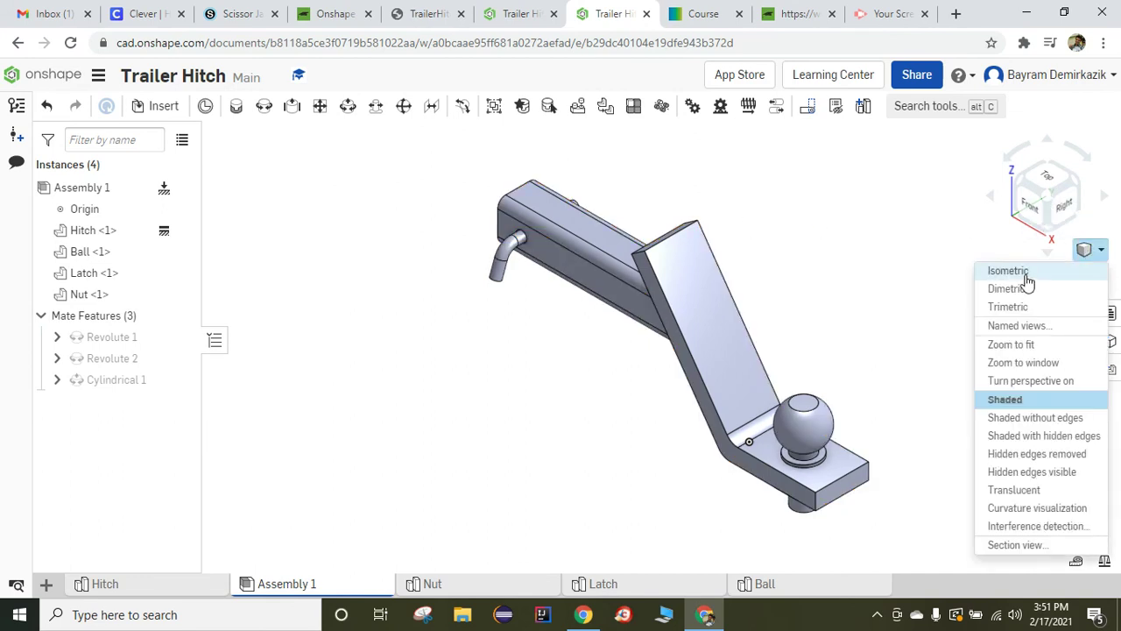
left_click(1027, 274)
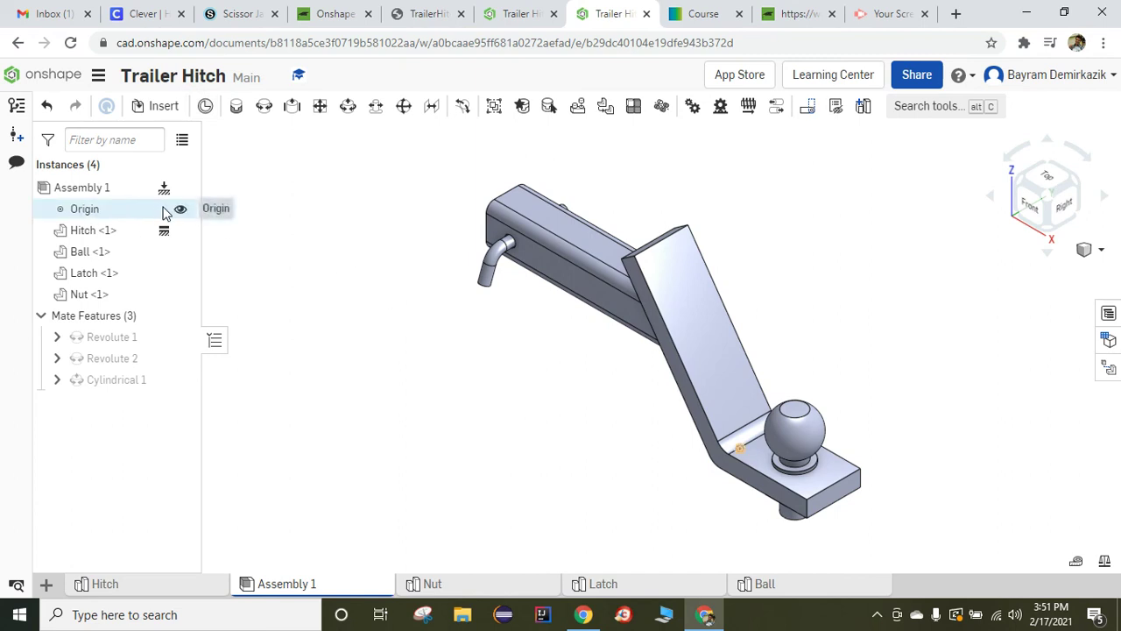
left_click(181, 211)
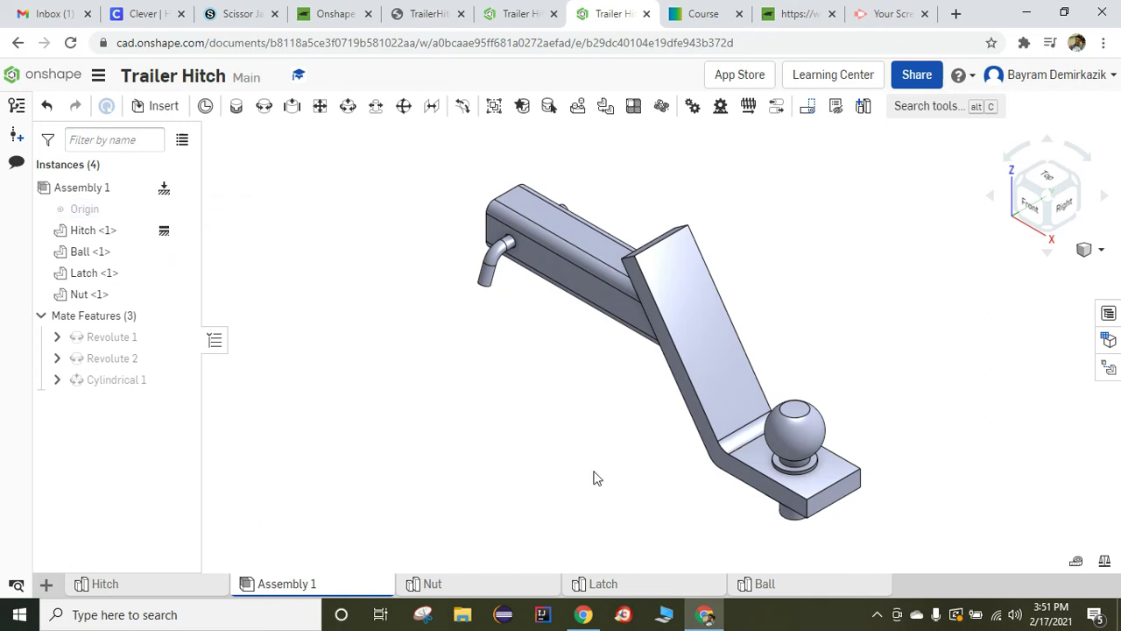
Step: Measure Assembly 1's mass properties (20104.6 g), then close the results and clear the selection
left_click(1106, 562)
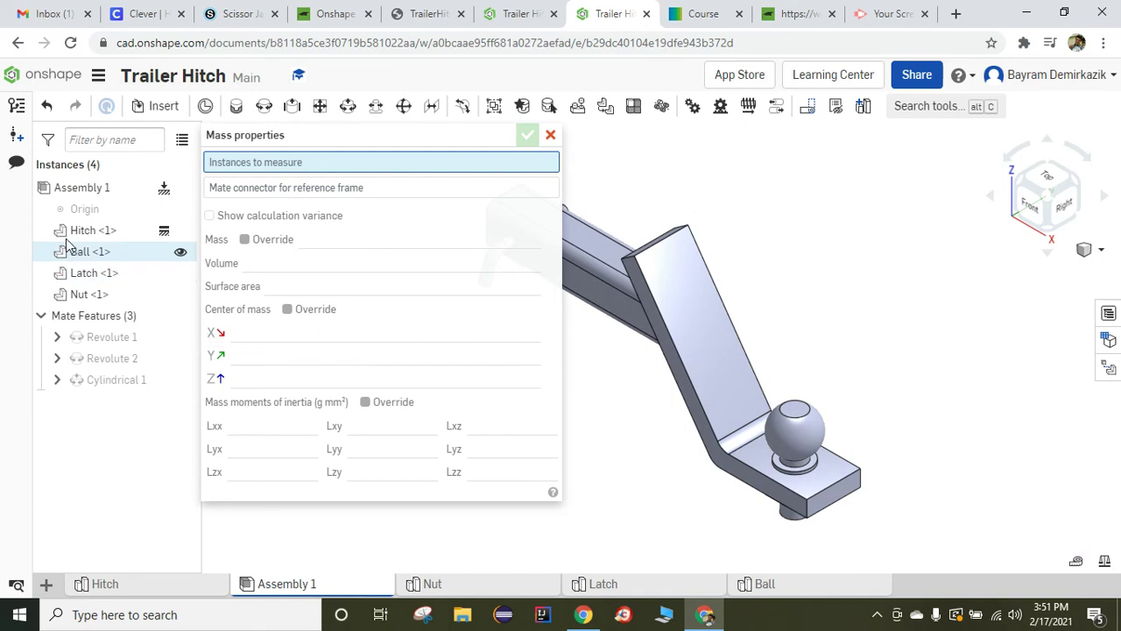
left_click(72, 190)
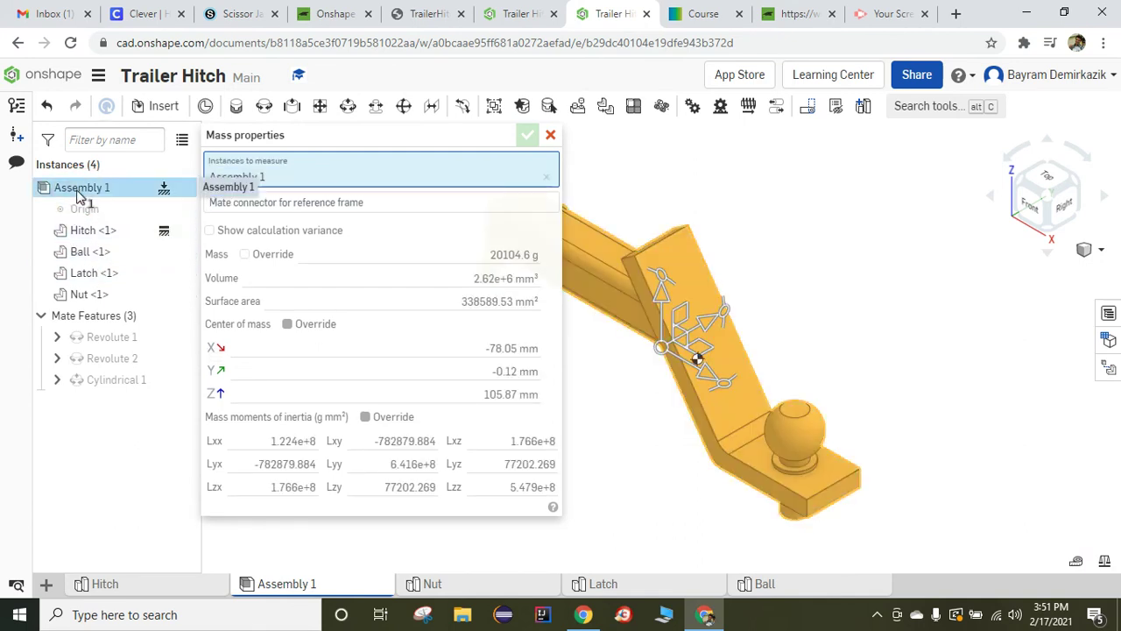
mouse_move(504, 269)
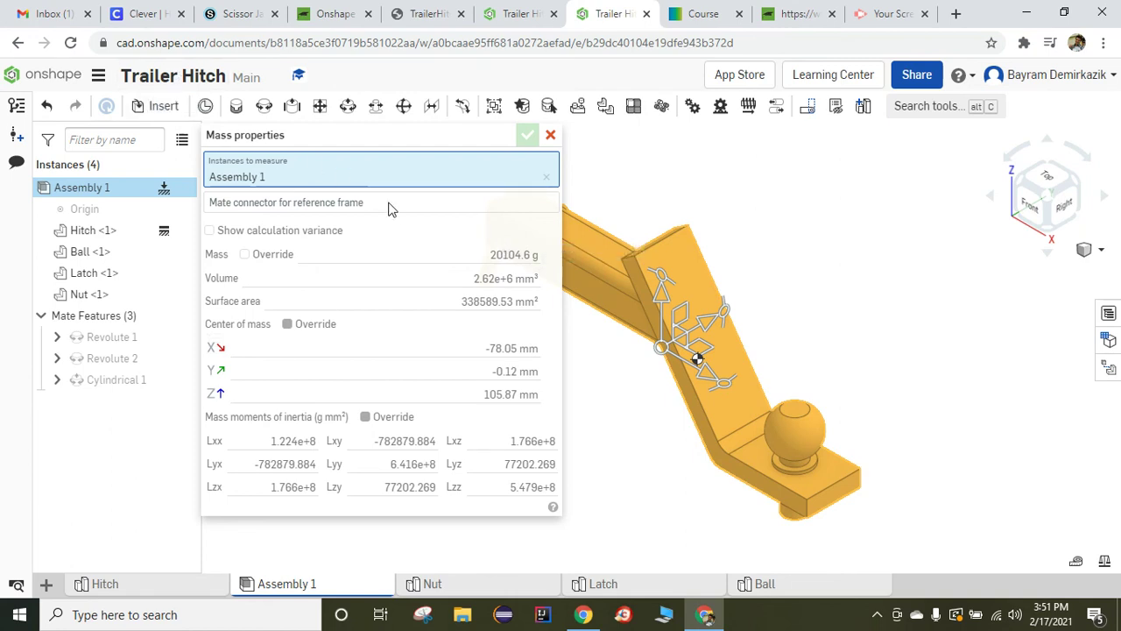
left_click(550, 138)
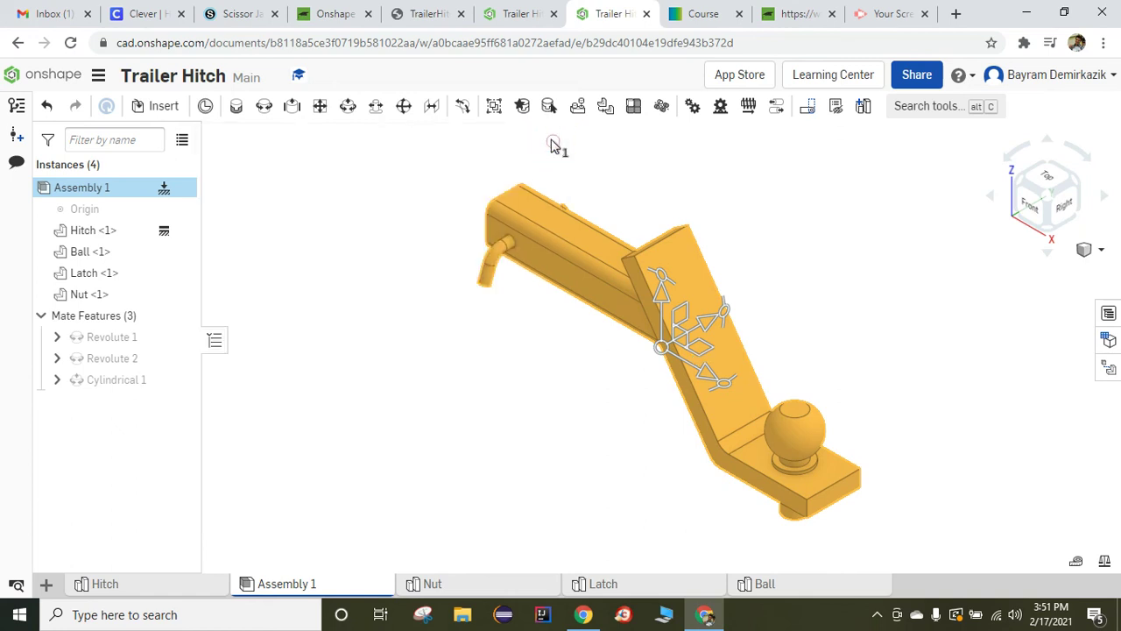
left_click(453, 388)
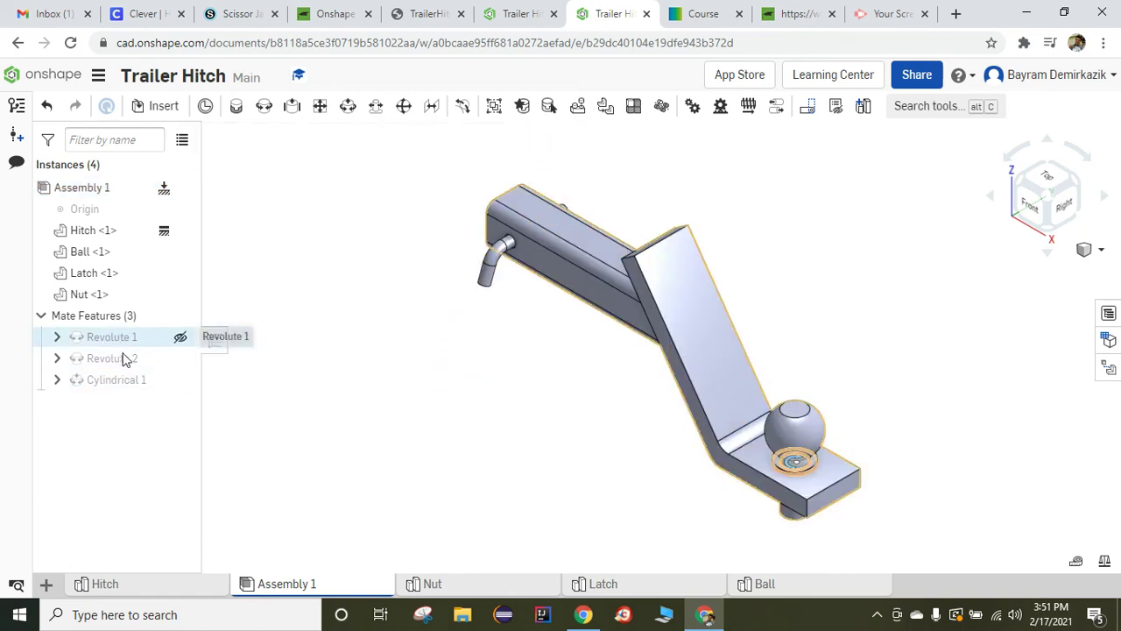
mouse_move(128, 386)
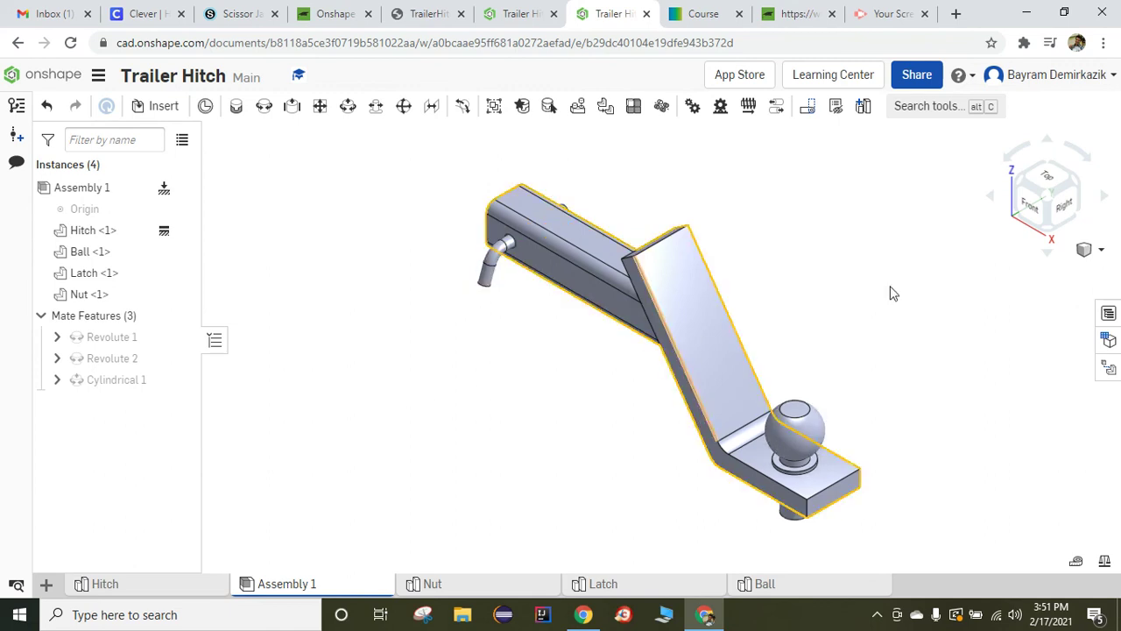
left_click(1026, 216)
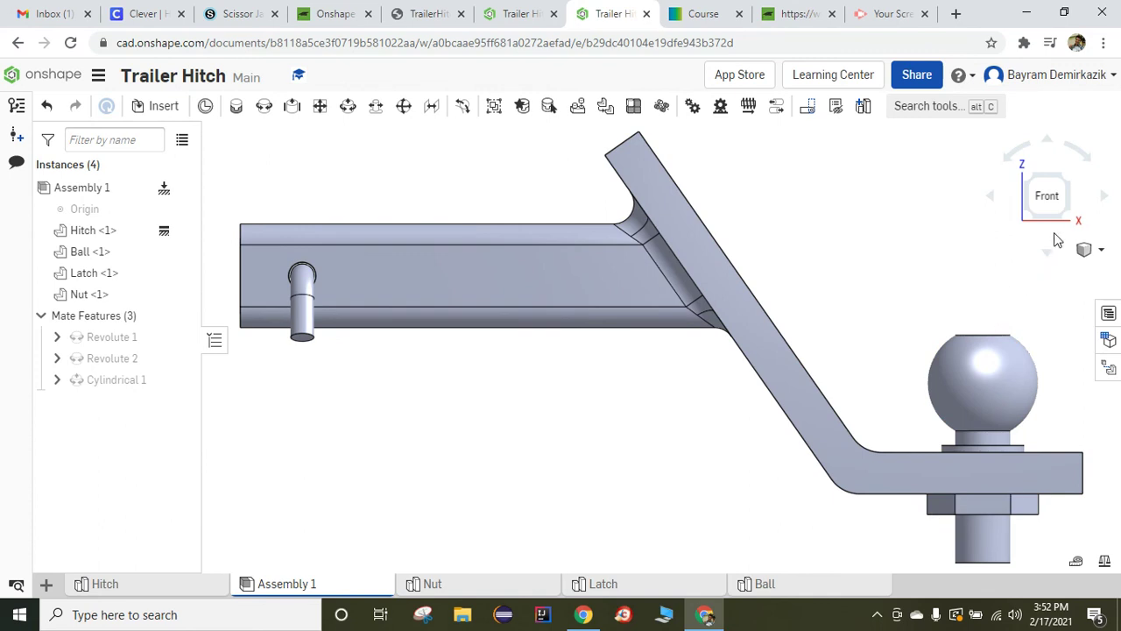
left_click(1049, 256)
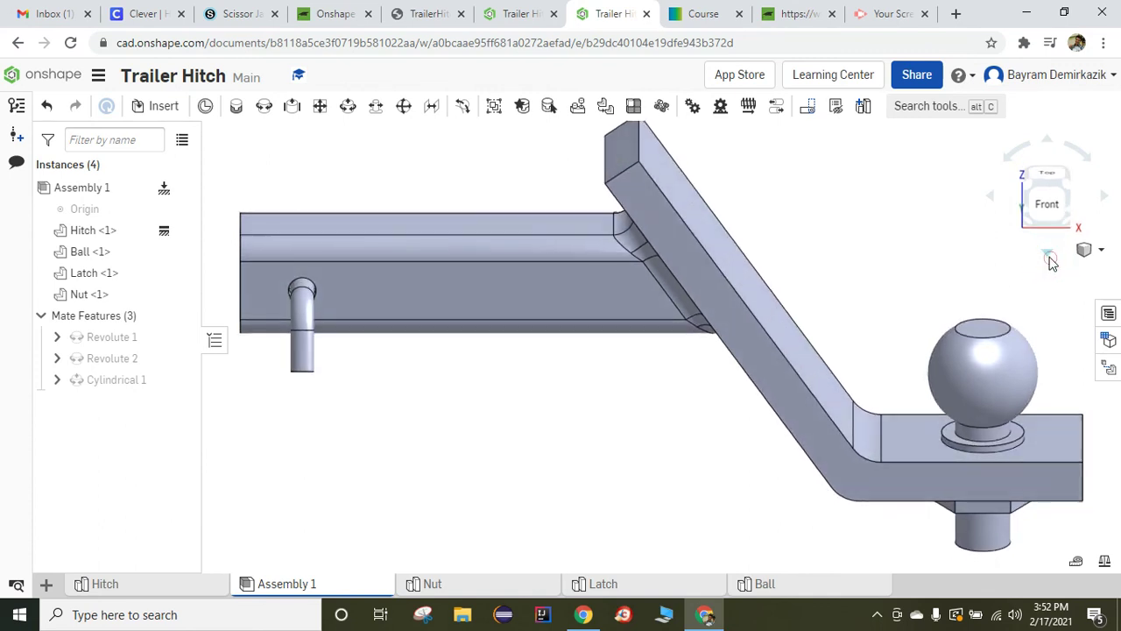
left_click(1043, 186)
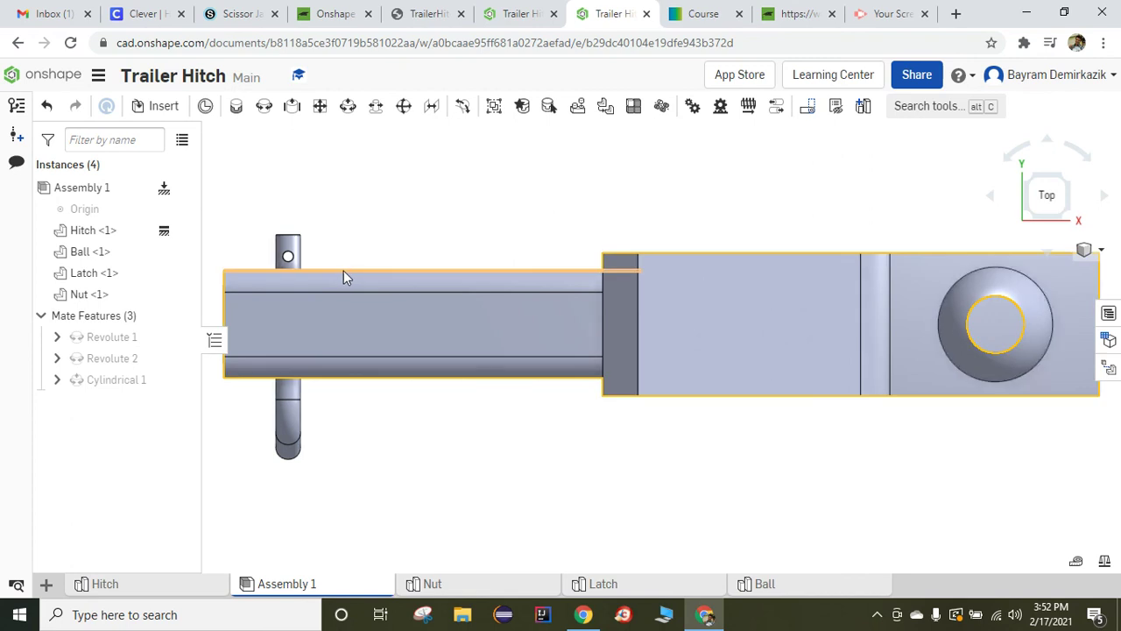
left_click(1092, 253)
left_click(1025, 273)
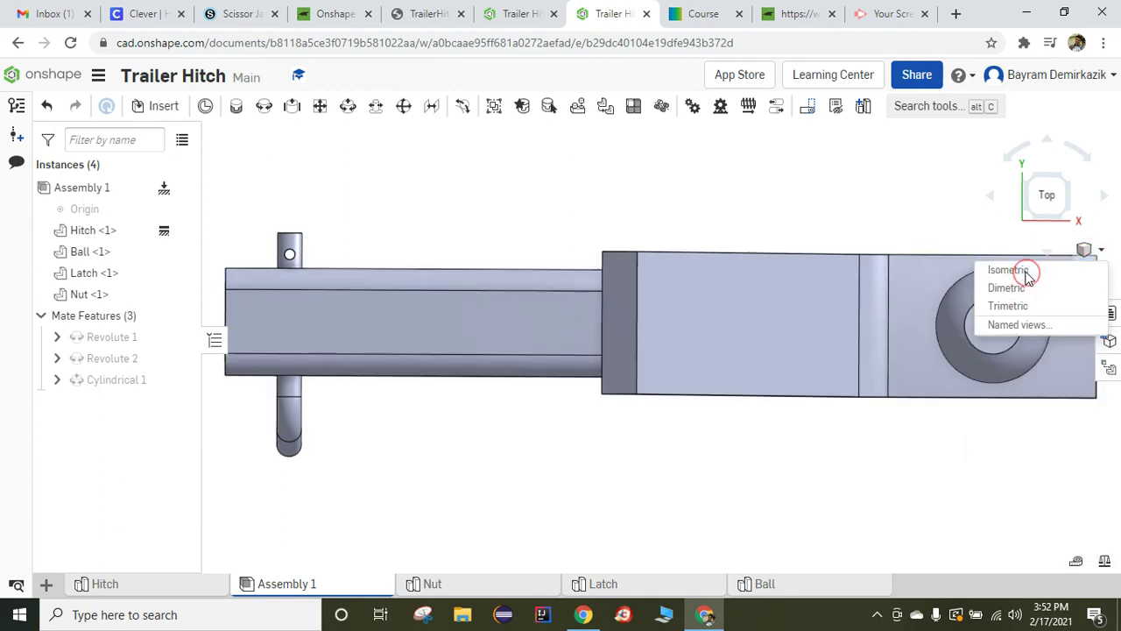